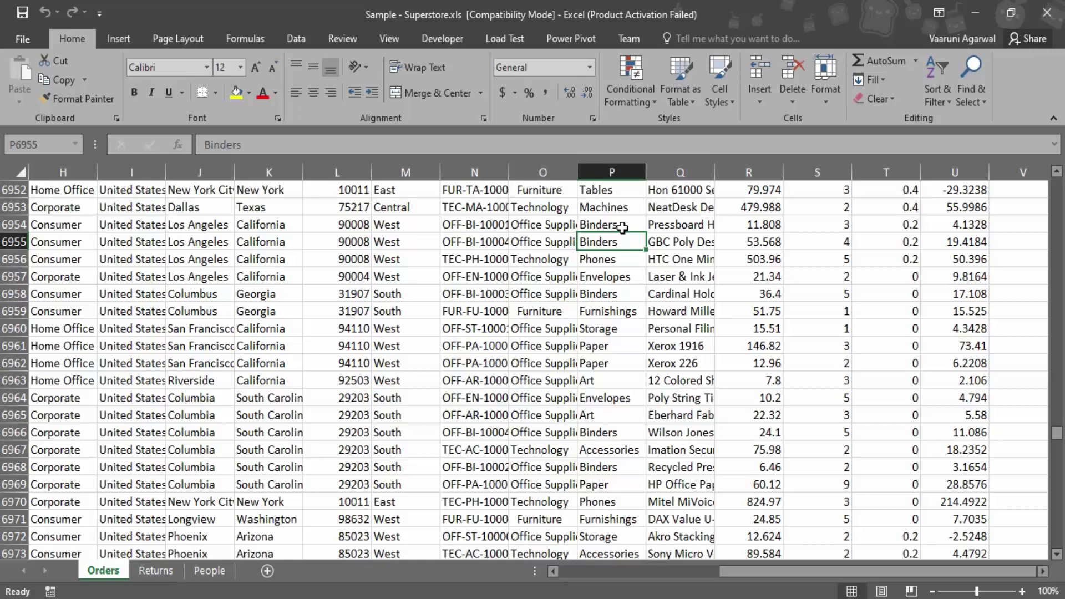
Examine the Category and Sub-Category values in the Orders sheet, returning to the first data rows
left_click(648, 395)
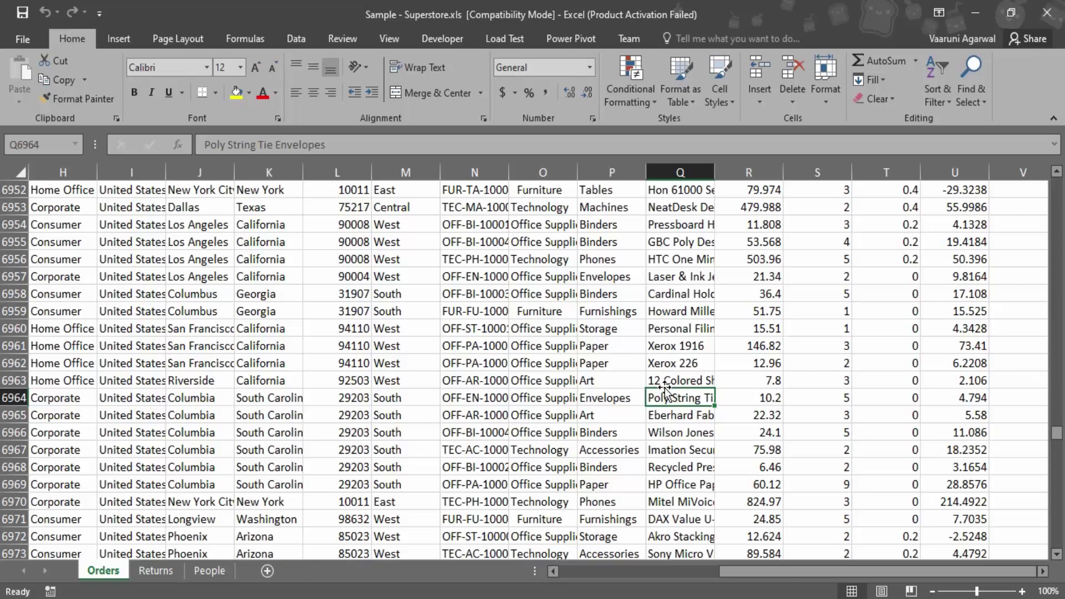
left_click(569, 189)
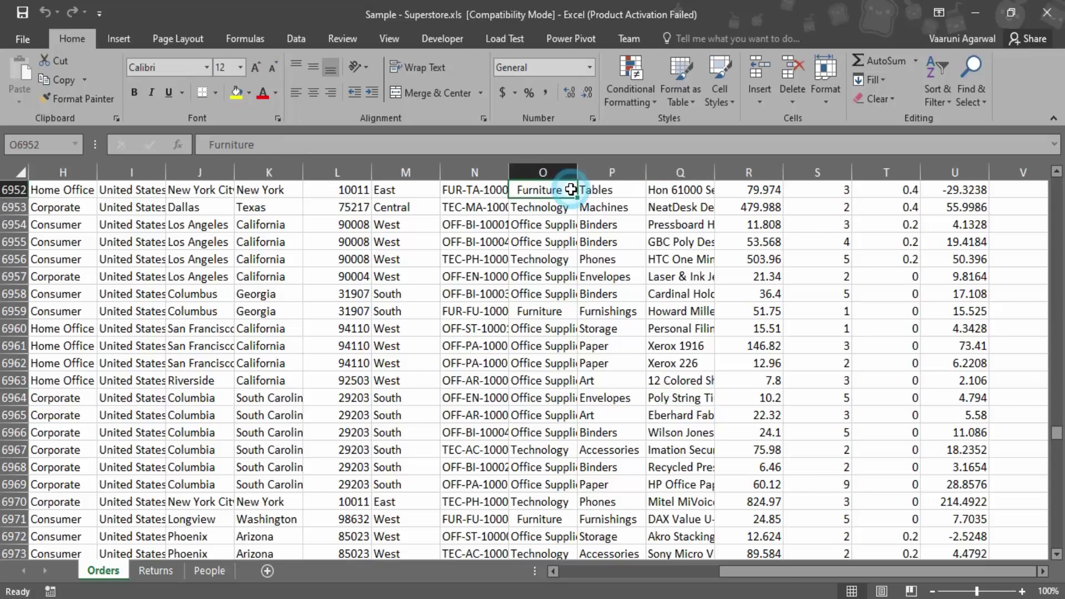
scroll(632, 388, "up", 3)
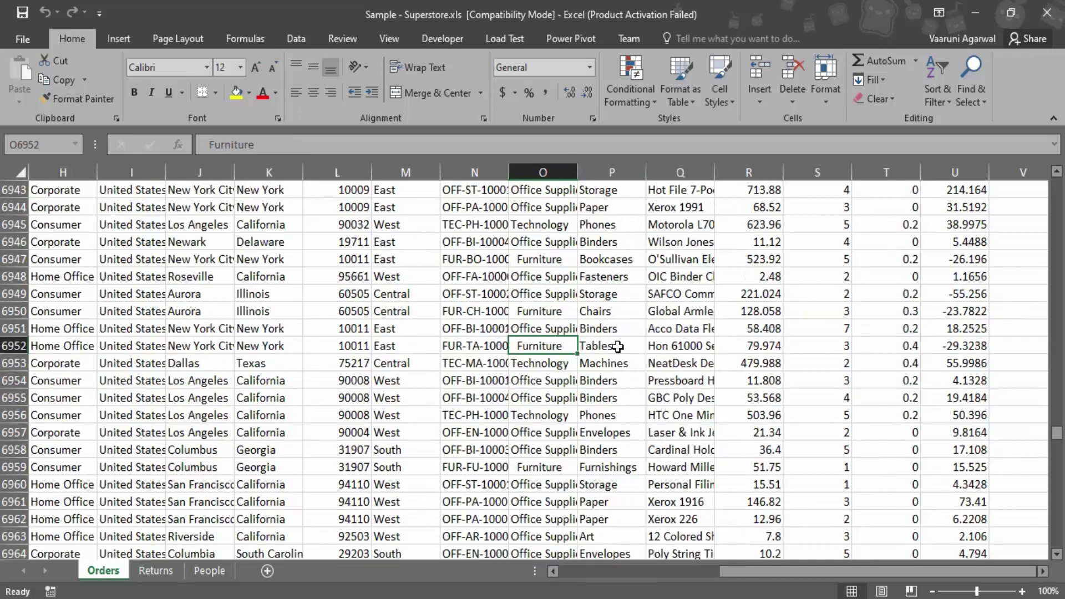
scroll(545, 350, "up", 5)
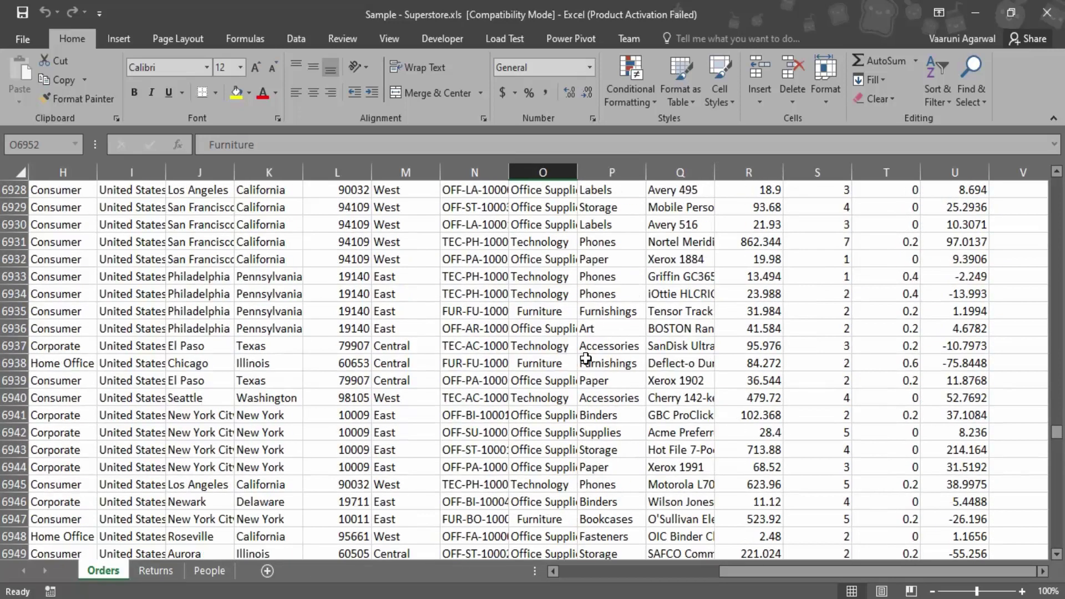
left_click_drag(1057, 432, 1056, 183)
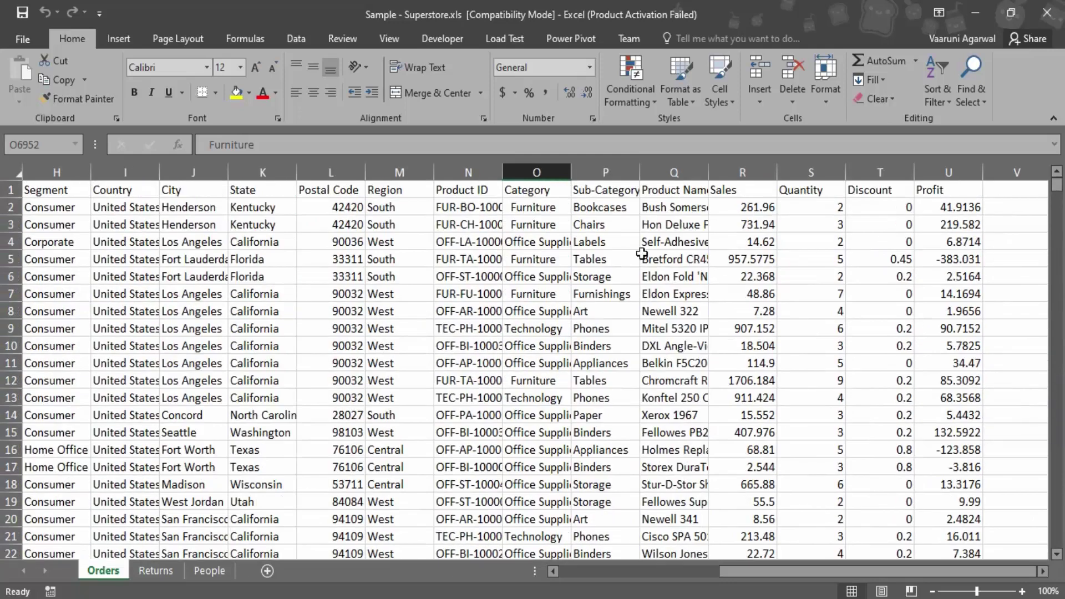
left_click(526, 210)
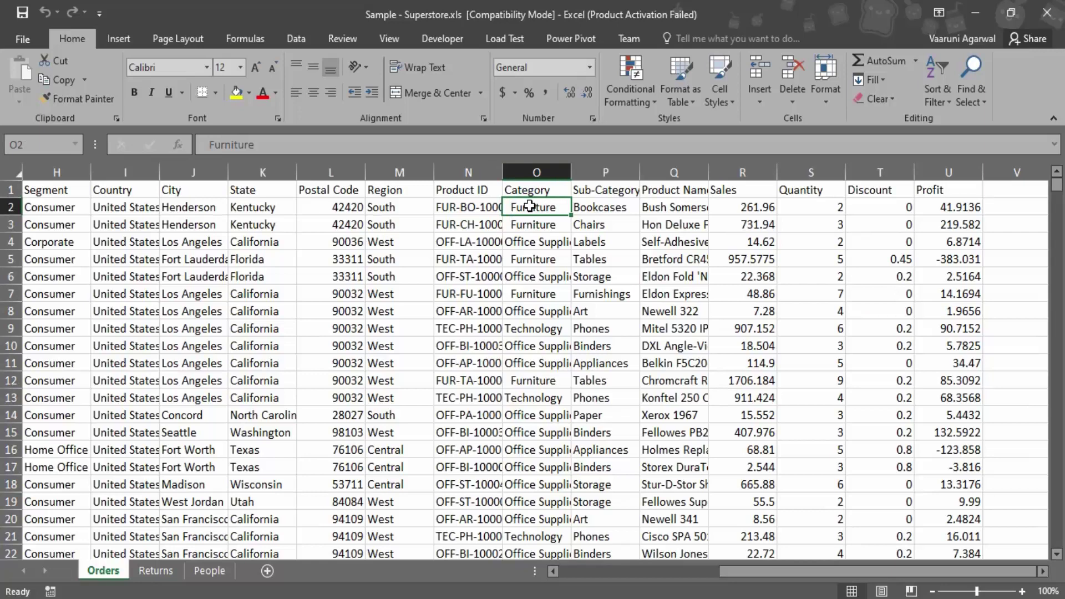
Replace every occurrence of "Chairs" in the Orders sheet with "Chairs" preceded by leading spaces
left_click(604, 228)
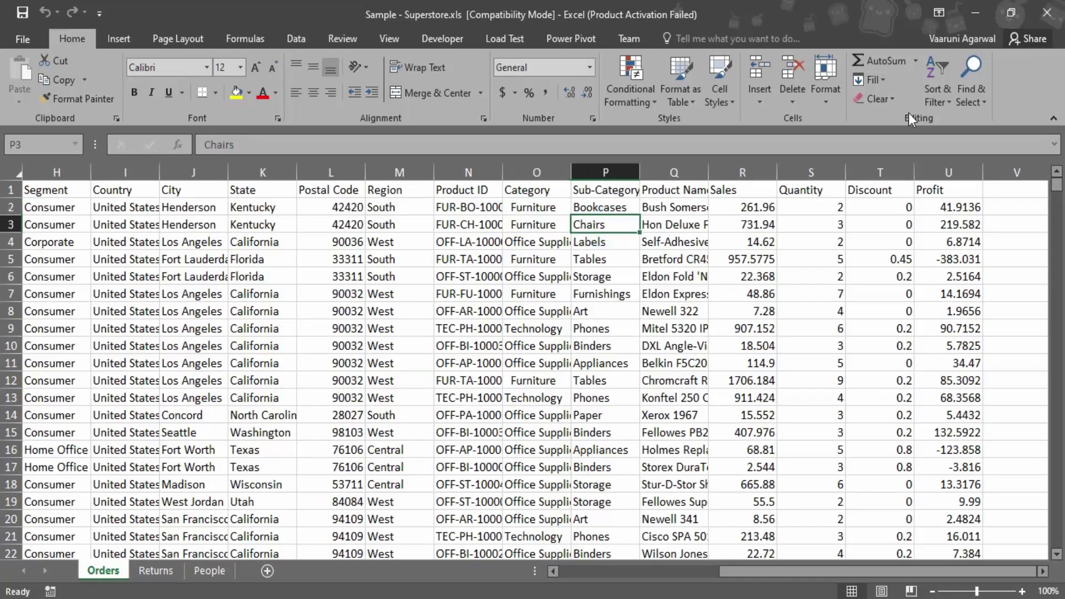
left_click(977, 88)
left_click(950, 137)
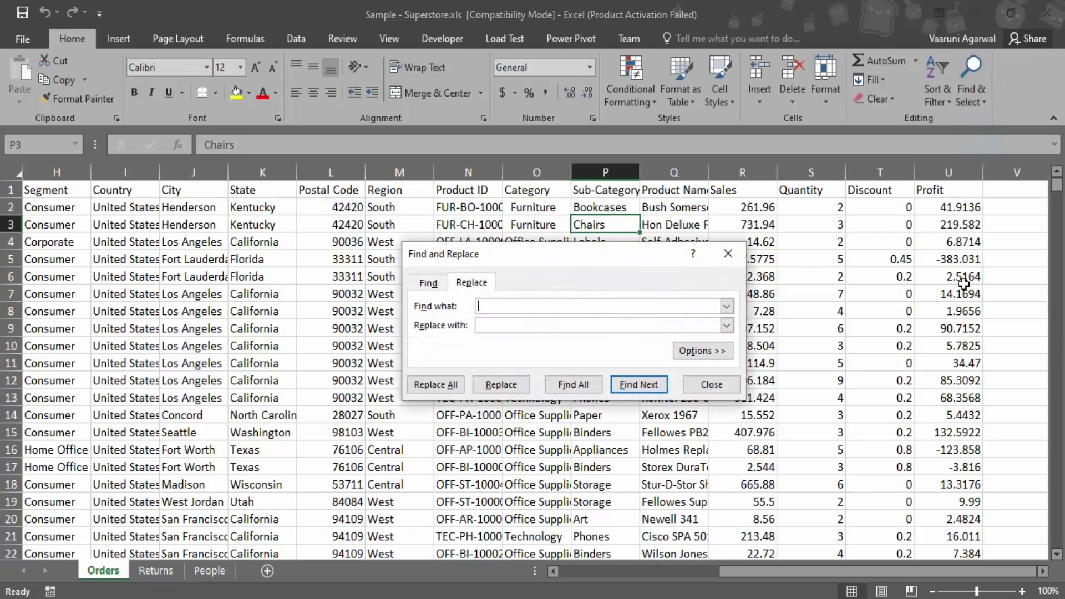
type("Chairs")
left_click(684, 321)
type("Chairs")
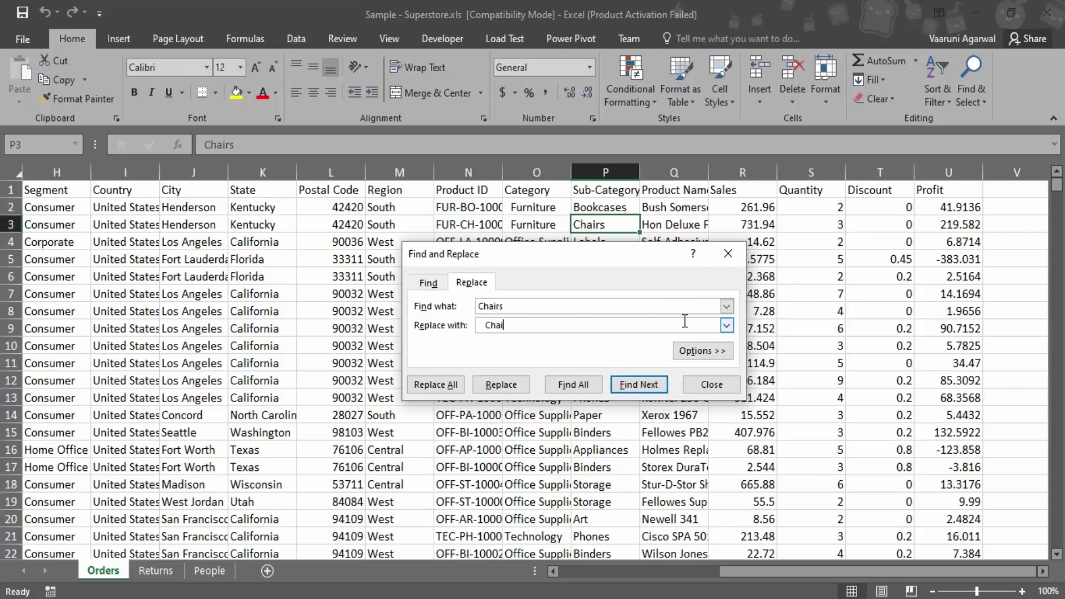
left_click(444, 386)
left_click(539, 355)
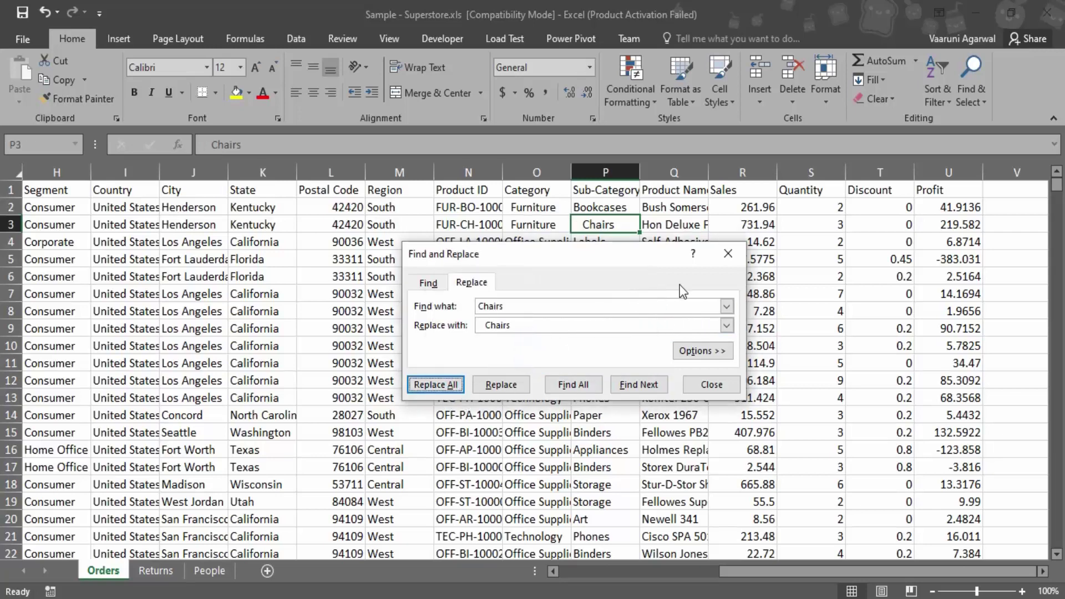
left_click(735, 251)
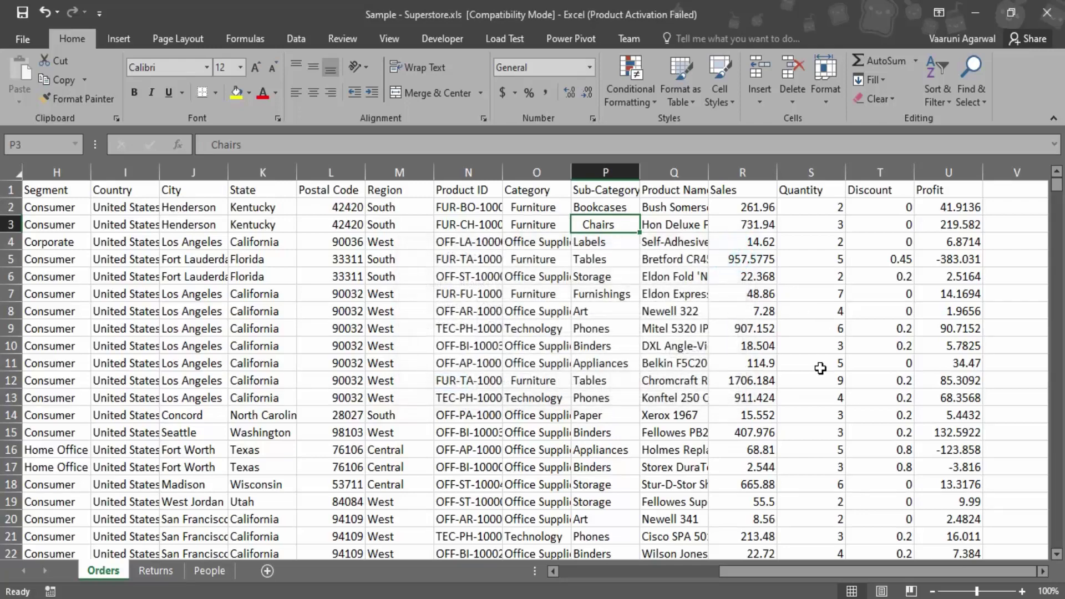
Check the replaced Chairs entries down the Sub-Category column, then save and close the workbook
scroll(820, 369, "down", 10)
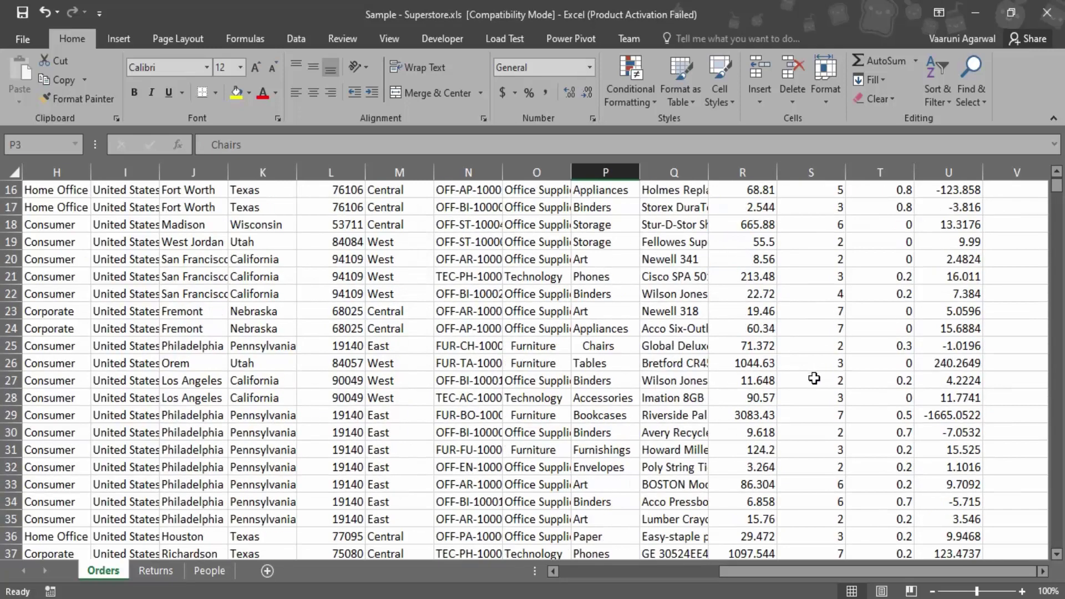
scroll(813, 379, "up", 4)
scroll(814, 378, "down", 7)
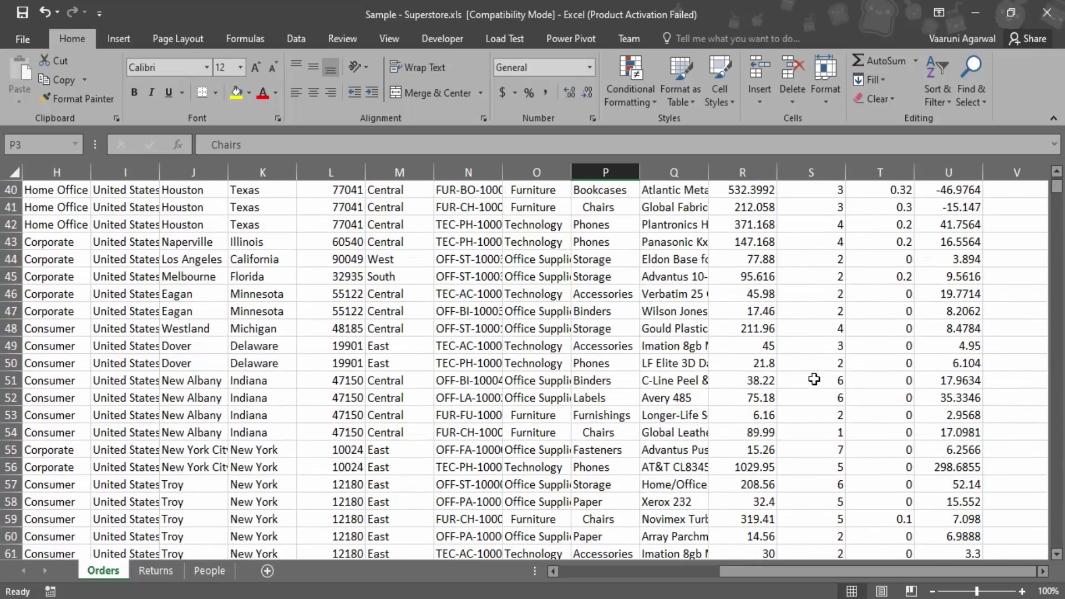
key("ctrl+s")
left_click(1047, 12)
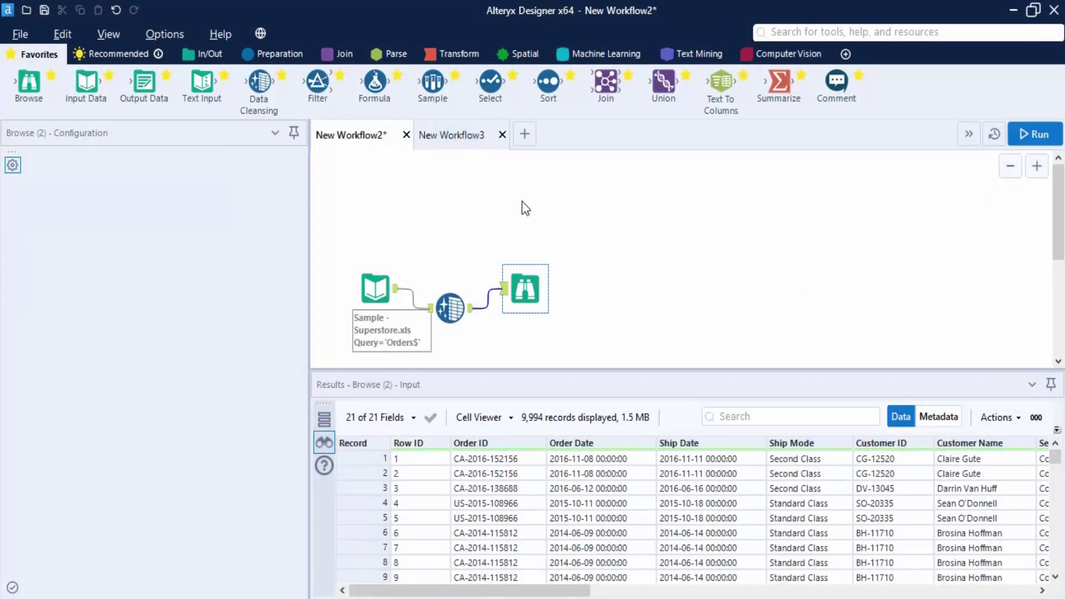
Switch to the empty New Workflow3 in Alteryx Designer and enlarge its canvas area
left_click(523, 202)
key("ctrl+Tab")
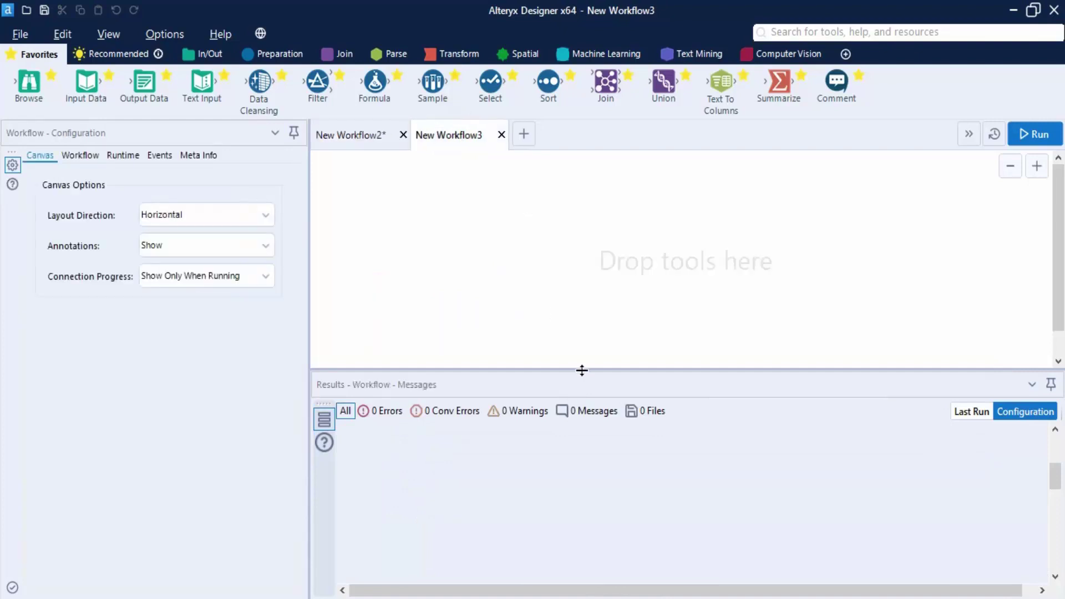
left_click_drag(582, 369, 584, 421)
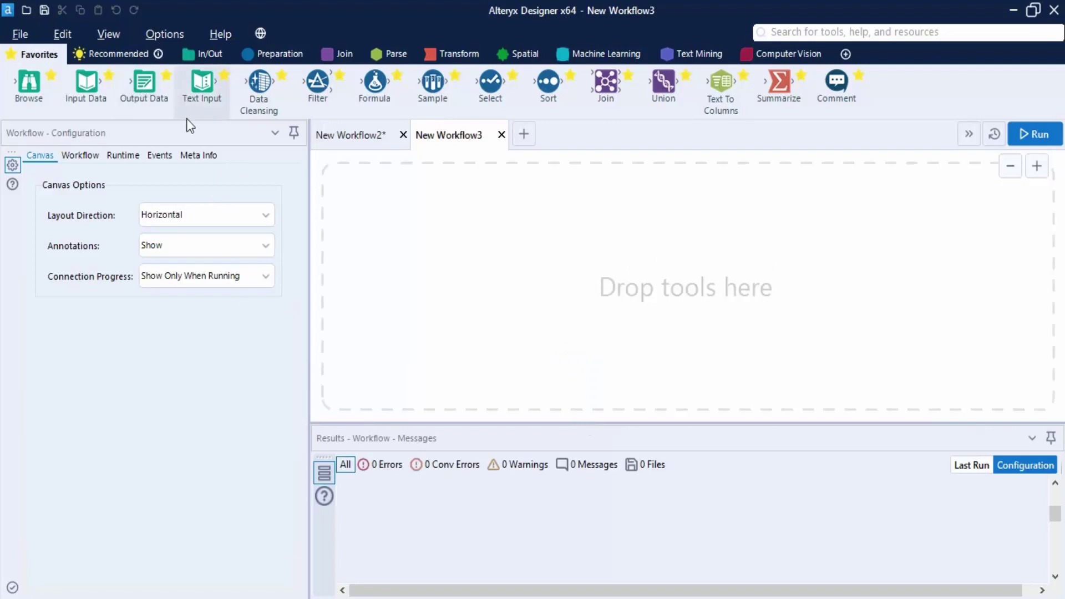
Add an Input Data tool to the canvas and connect it to the Orders sheet of Sample - Superstore.xls
left_click_drag(86, 84, 499, 274)
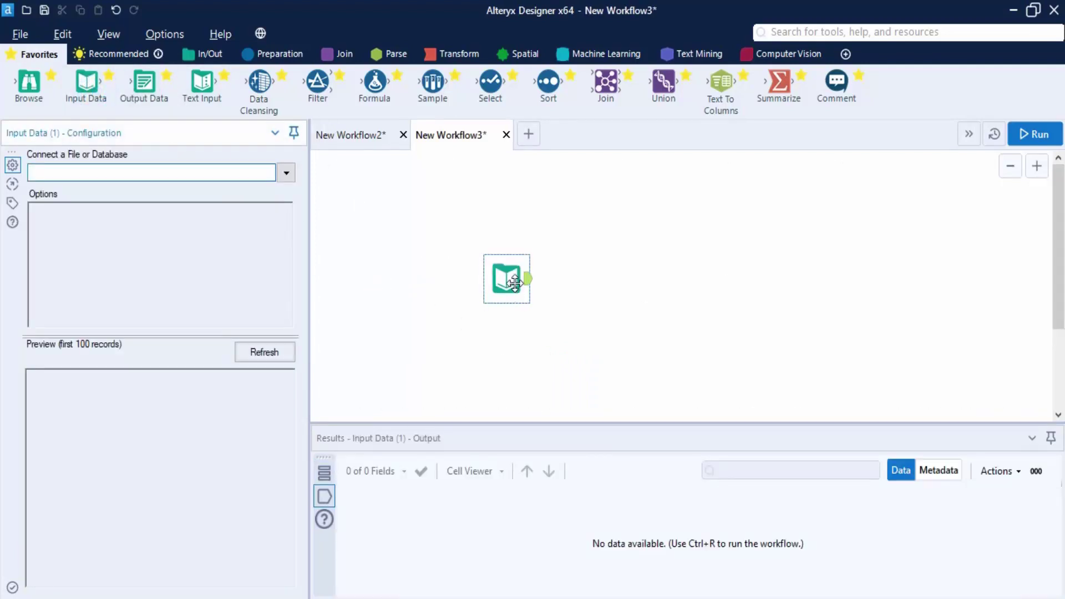
left_click(286, 173)
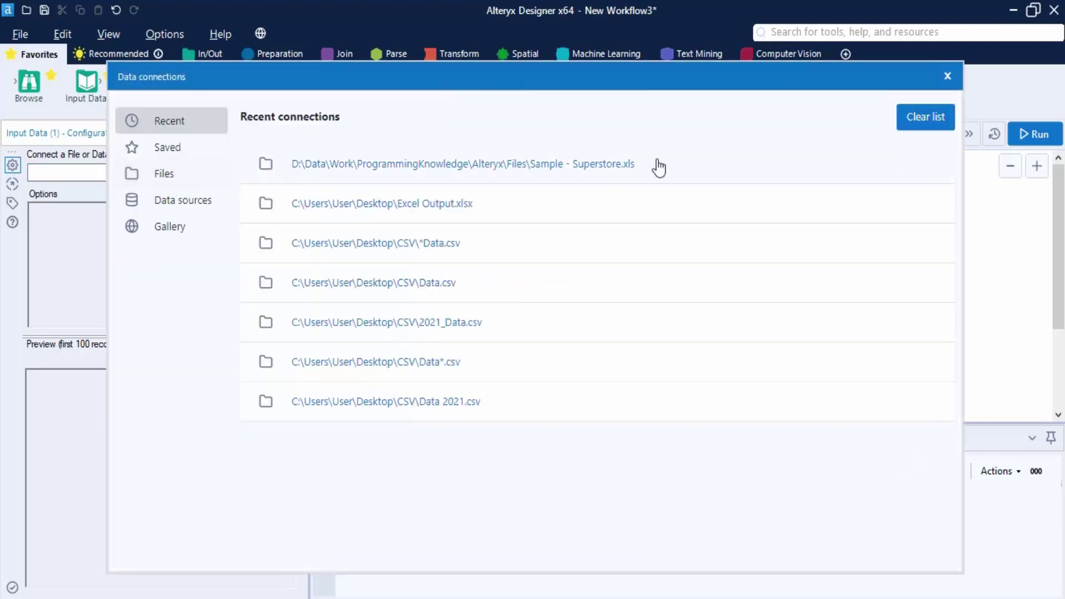
left_click(604, 166)
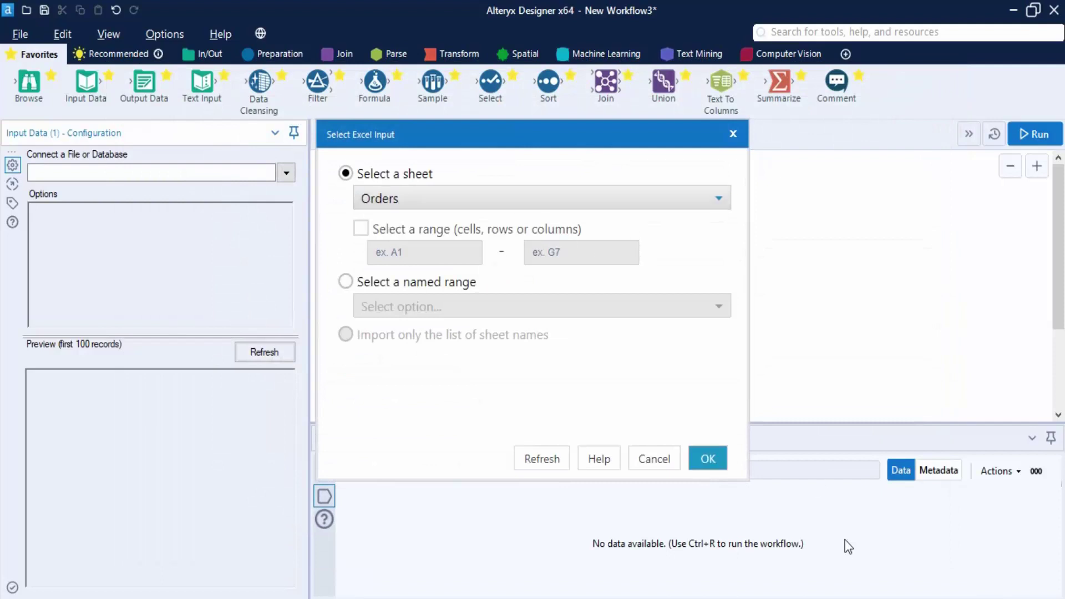
left_click(709, 462)
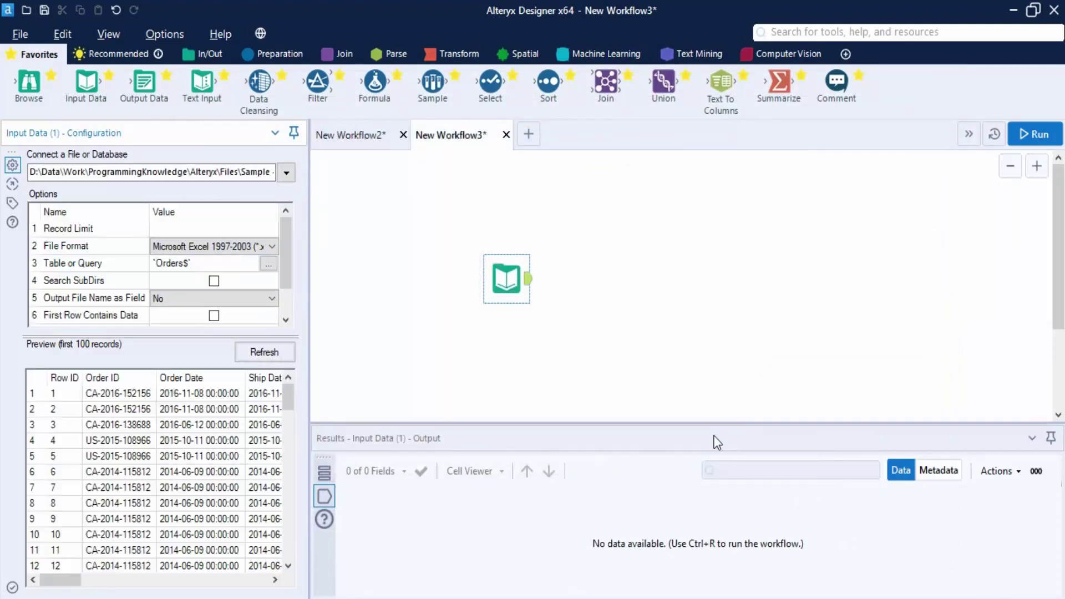
Add a Browse tool after the Input Data tool, run the workflow and enlarge the results area
right_click(507, 287)
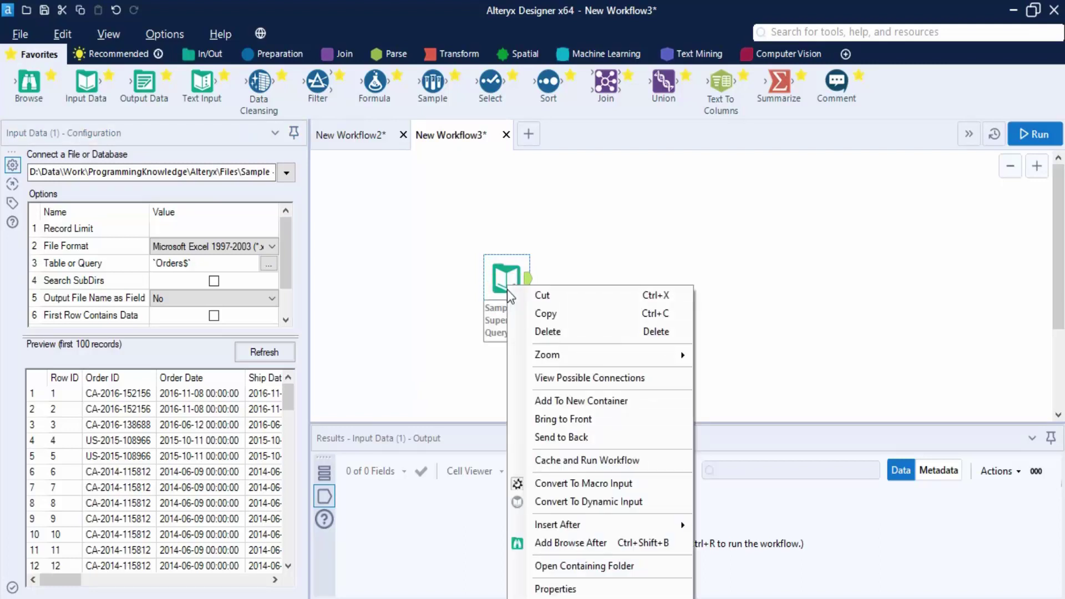
left_click(576, 549)
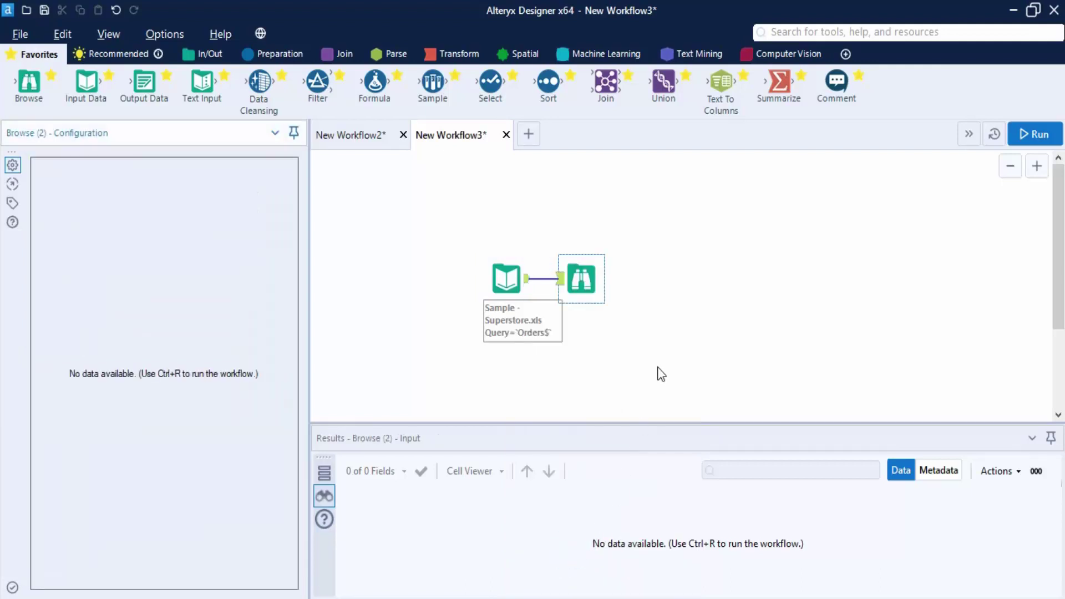
left_click(1034, 134)
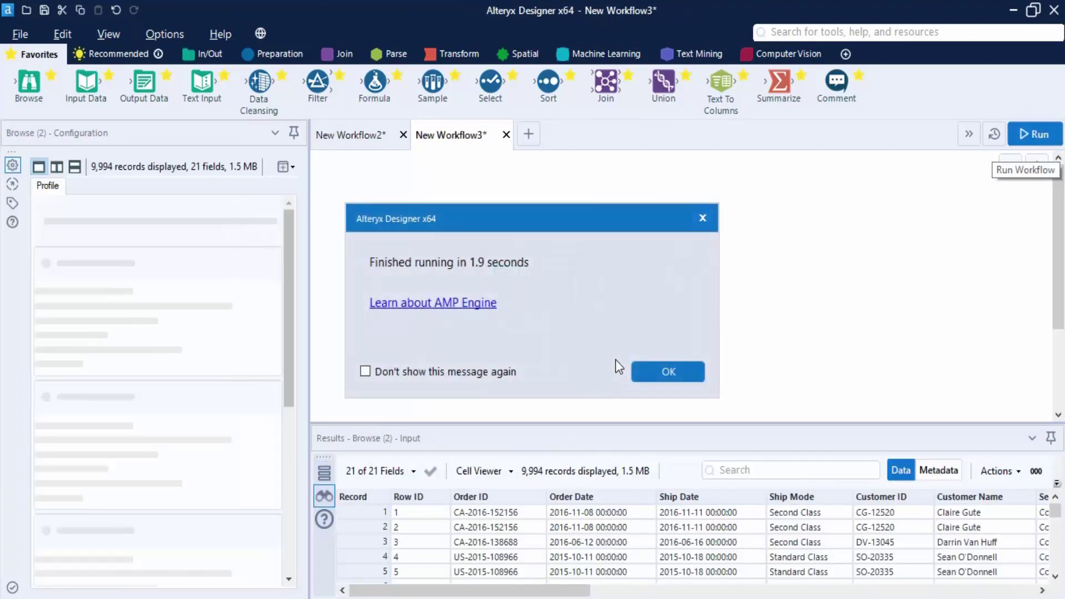
left_click(647, 372)
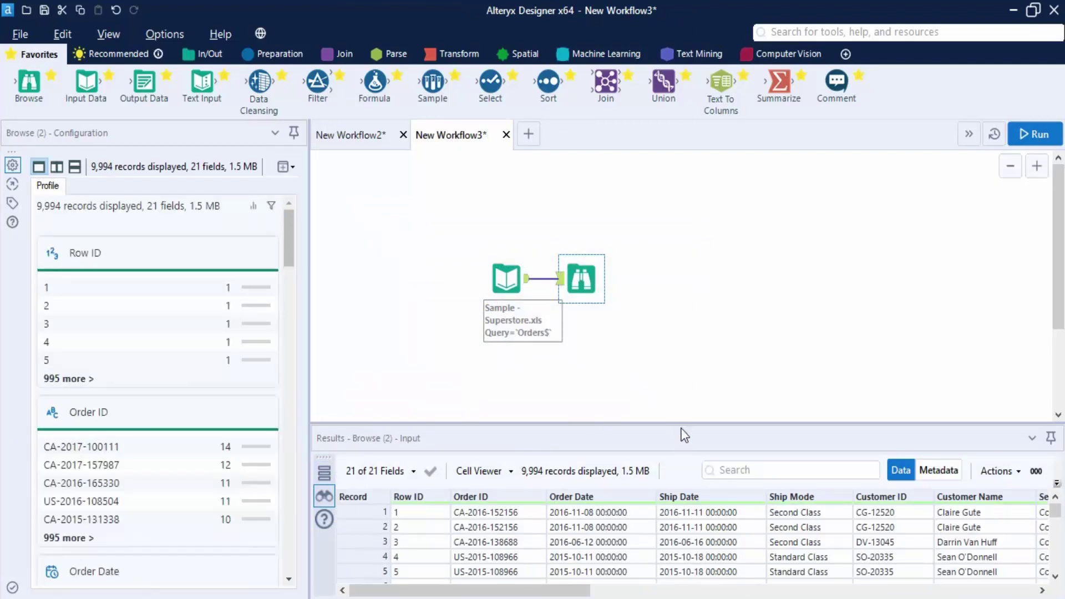
left_click_drag(681, 422, 684, 376)
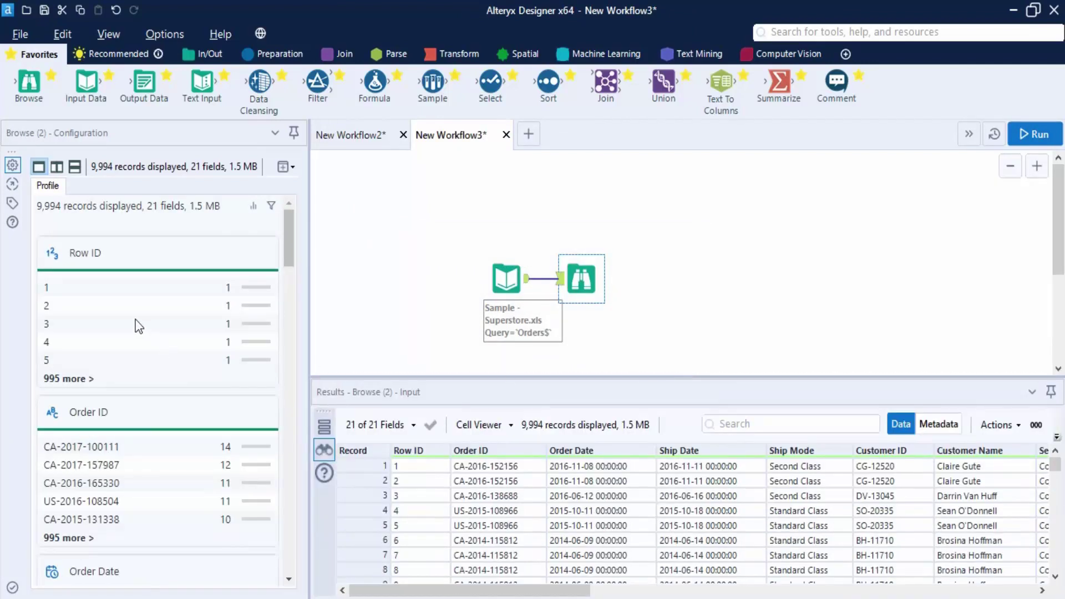
Check the data quality of the Category and Sub-Category fields in the Browse profile and open the detailed Category profile
scroll(135, 323, "down", 10)
scroll(154, 332, "down", 7)
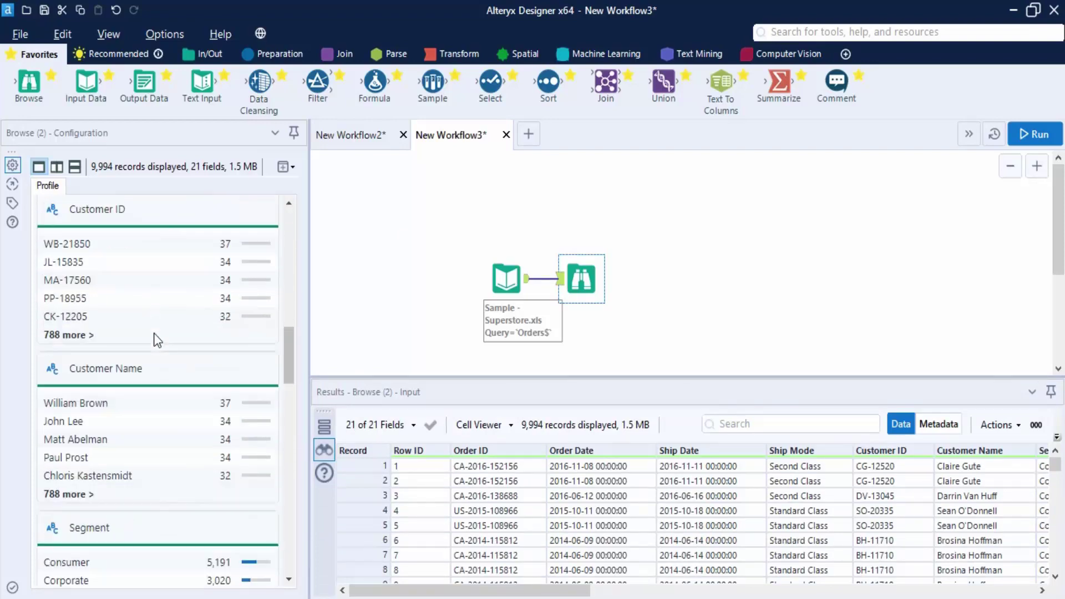
scroll(155, 334, "down", 15)
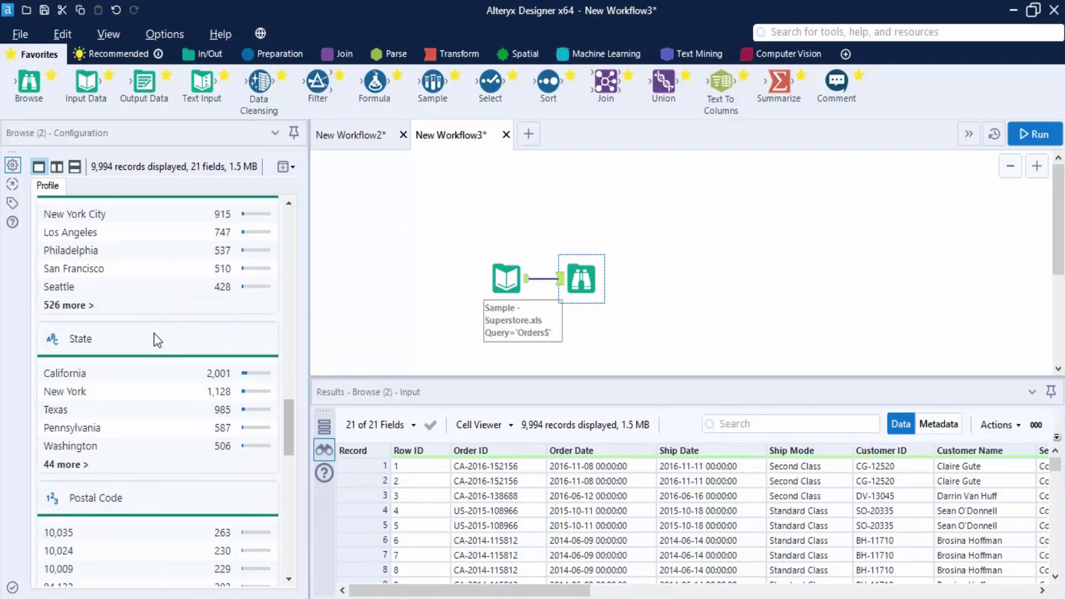
scroll(154, 333, "down", 15)
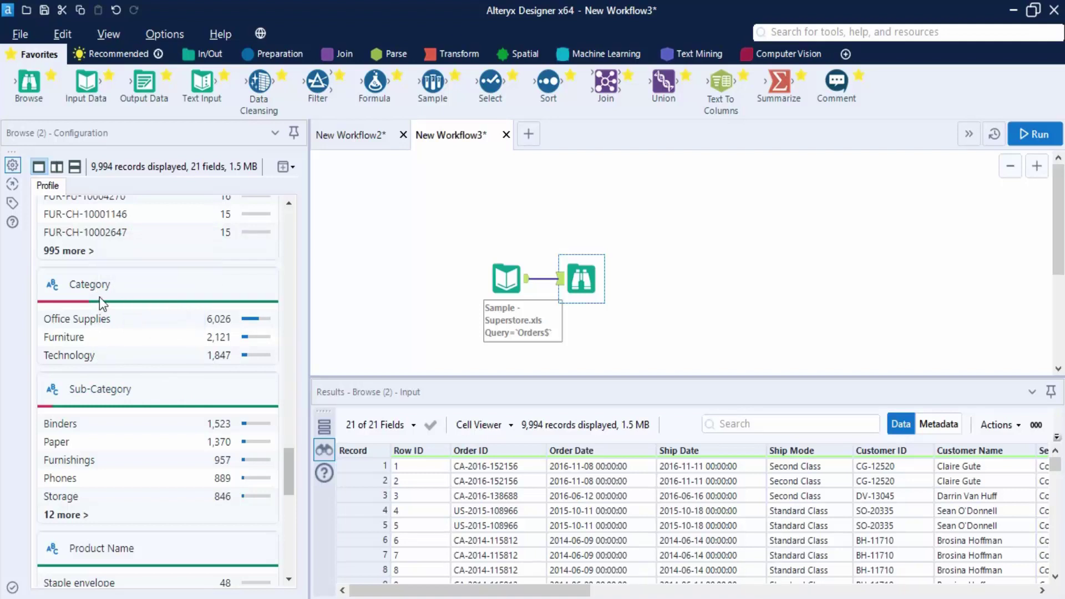
mouse_move(99, 301)
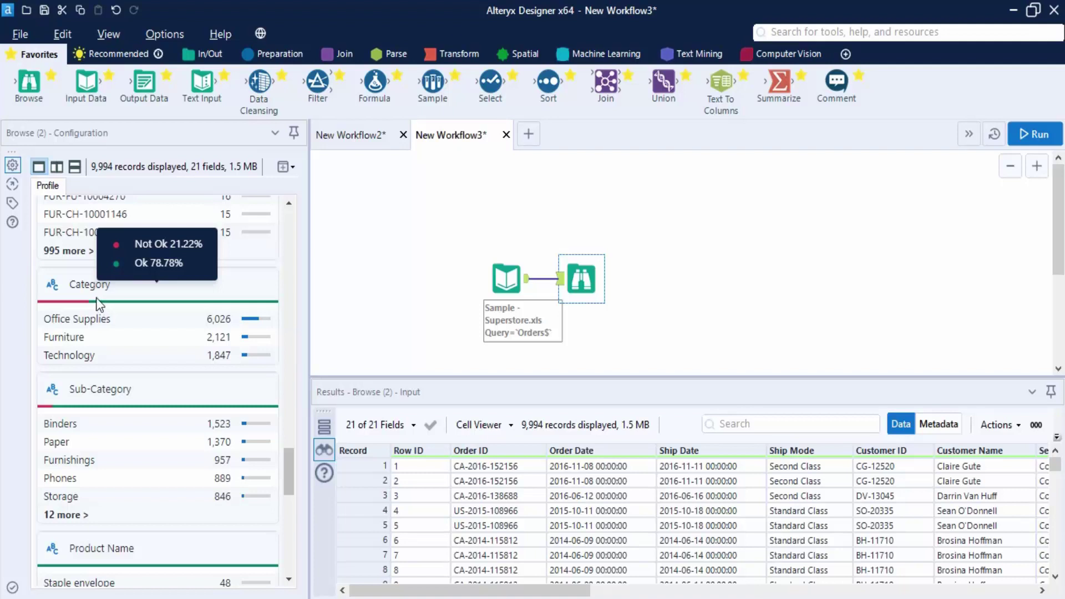
mouse_move(99, 409)
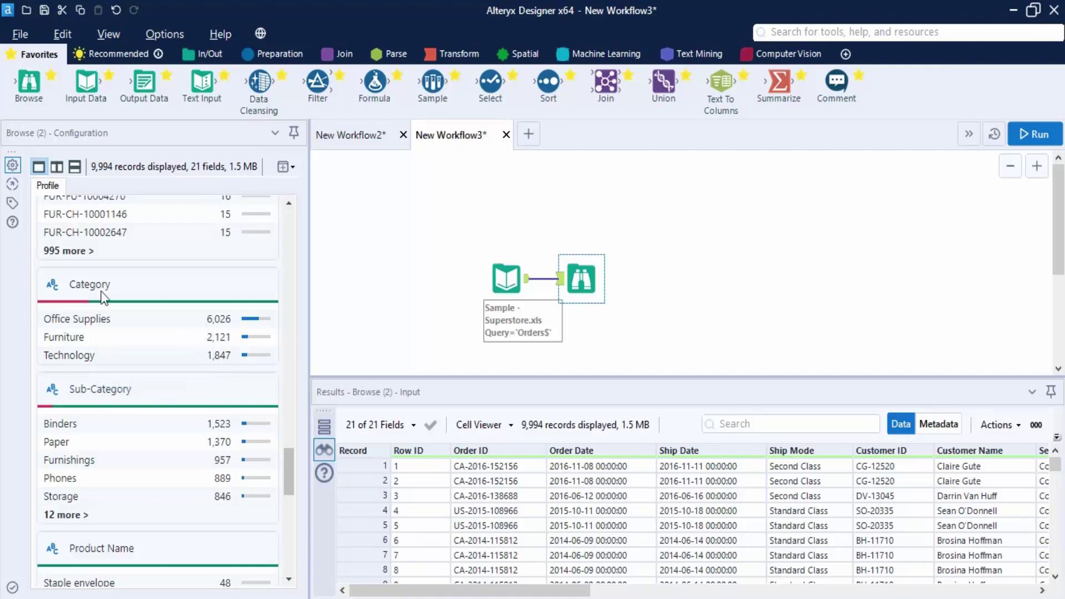
left_click(88, 284)
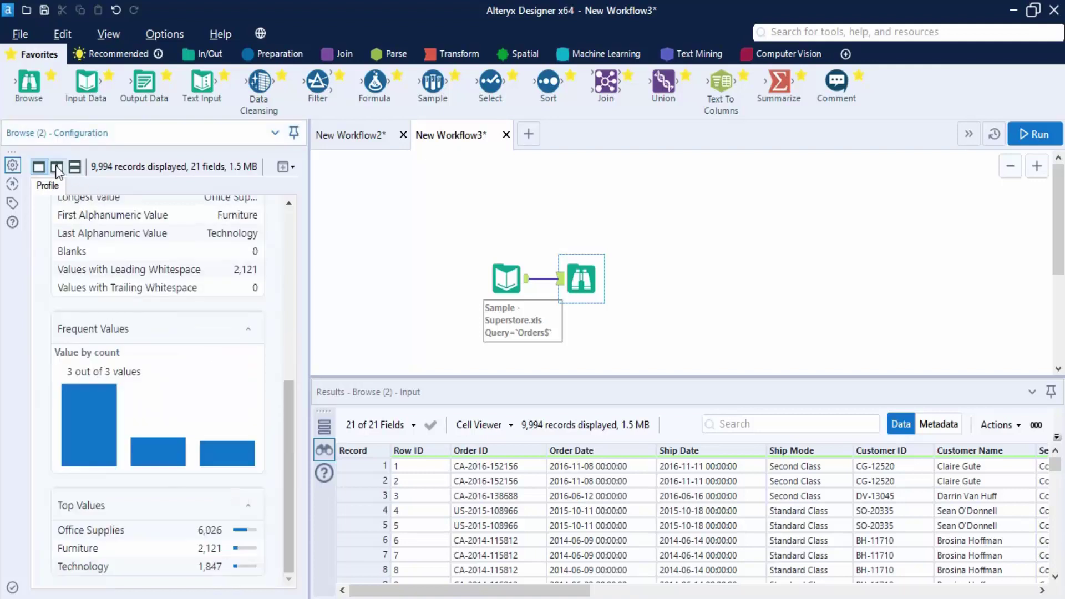
Split the Browse profile view into two stacked panes and open the Sub-Category profile in the second one
left_click(74, 167)
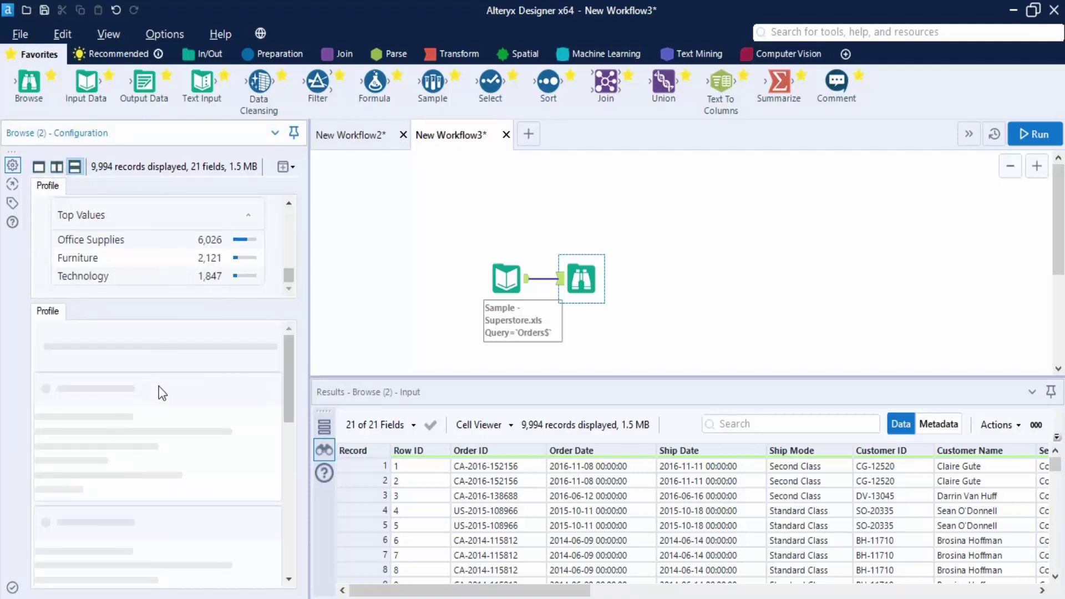
scroll(256, 274, "up", 5)
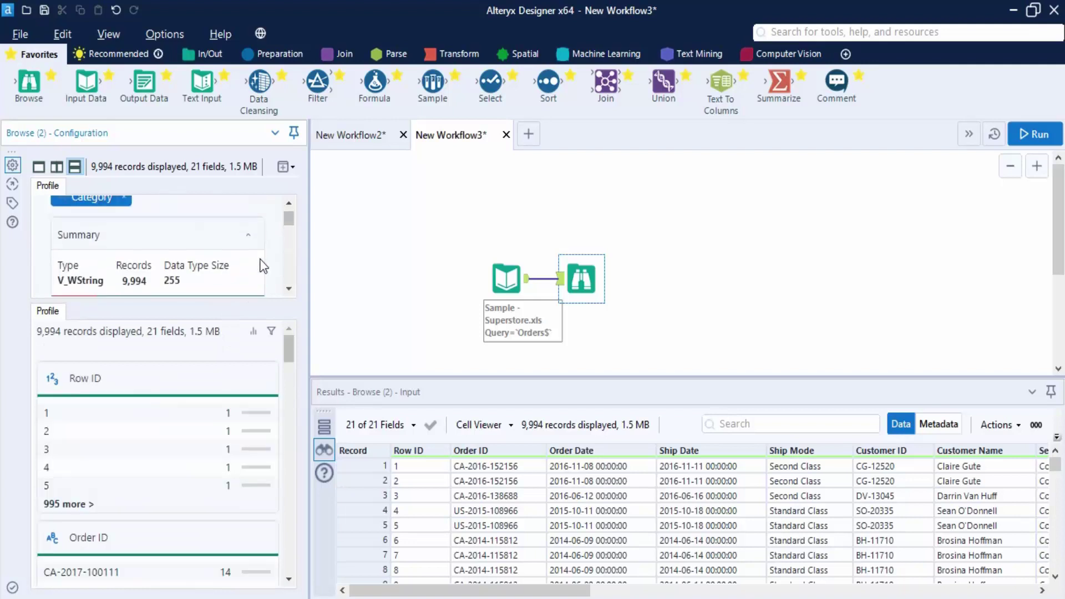
scroll(262, 266, "up", 1)
scroll(117, 524, "down", 20)
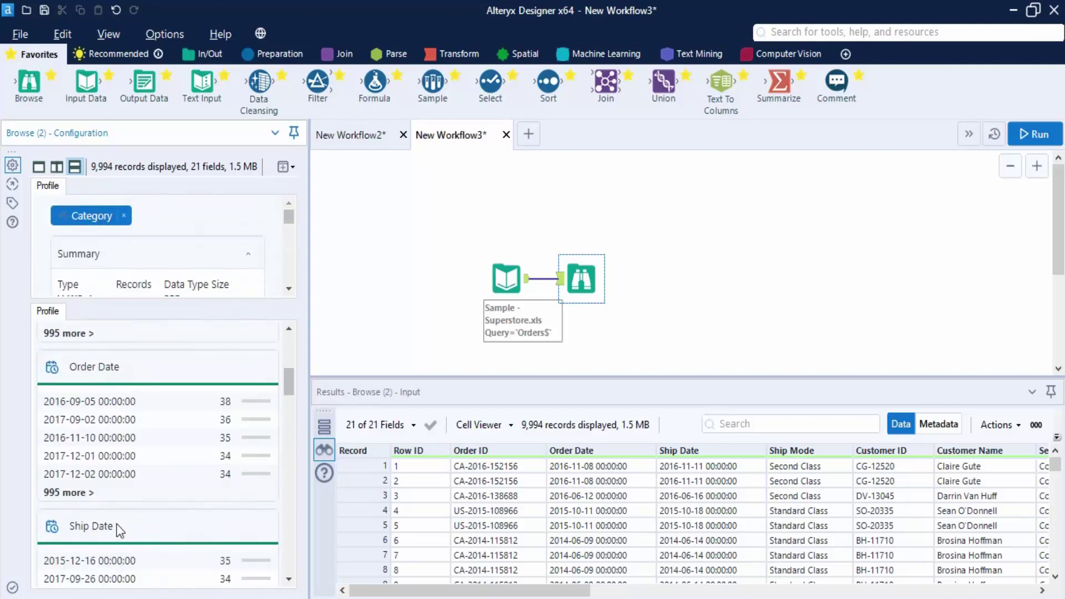
scroll(116, 523, "down", 20)
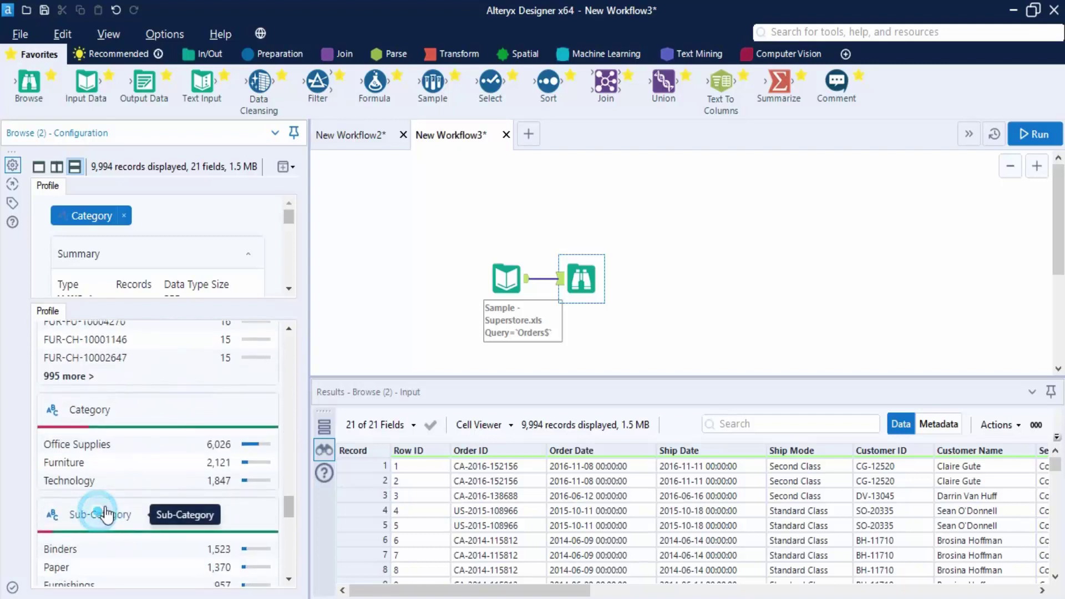
left_click(114, 516)
Enlarge the Category profile pane and examine its Not Ok values, leading whitespace statistics and top values
left_click_drag(209, 302, 208, 443)
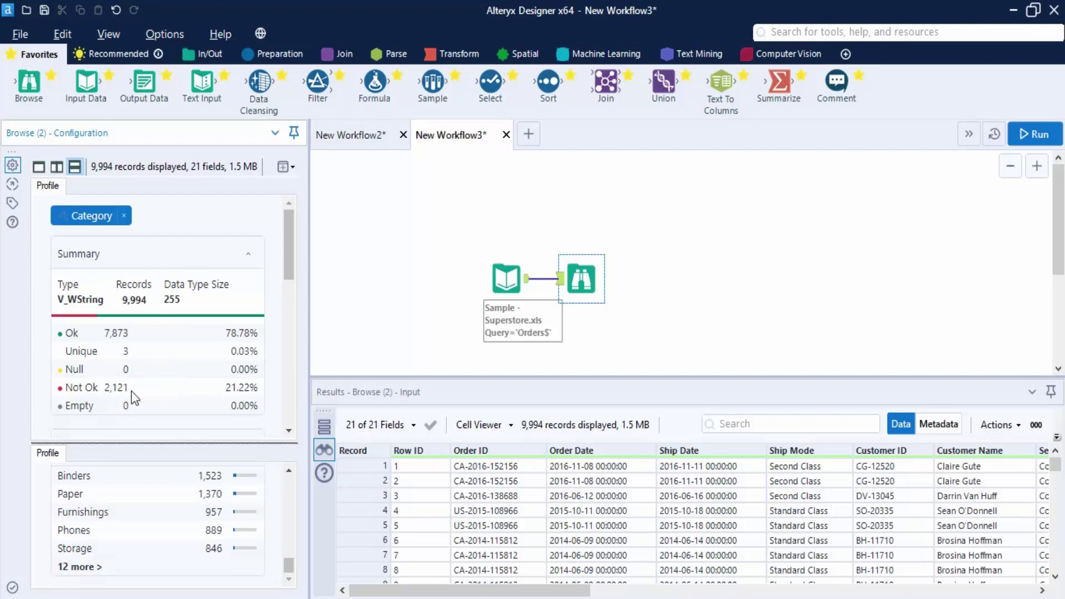
scroll(178, 352, "down", 5)
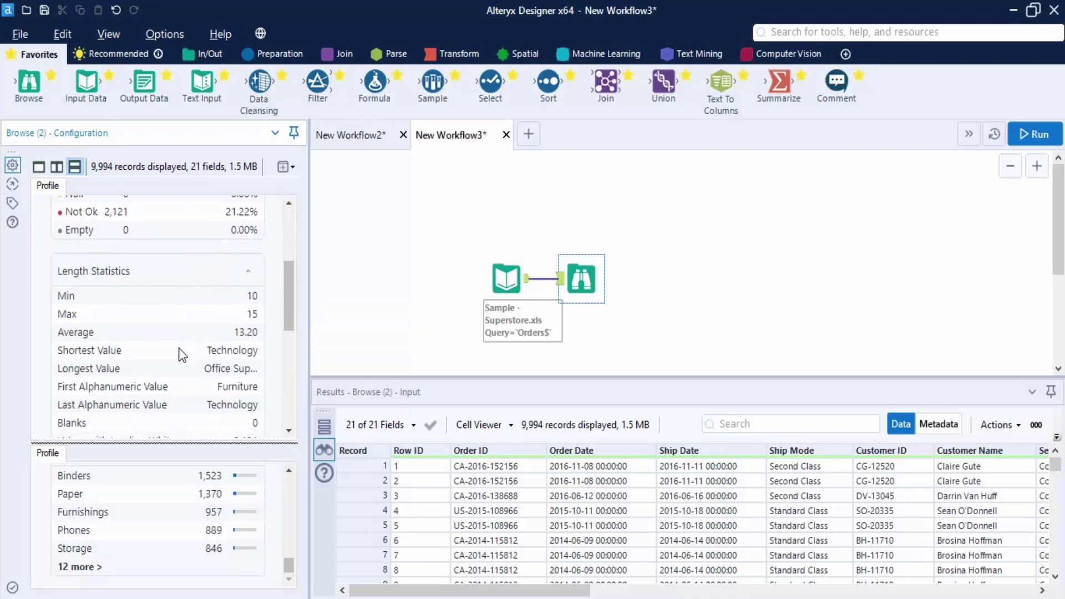
scroll(178, 355, "down", 2)
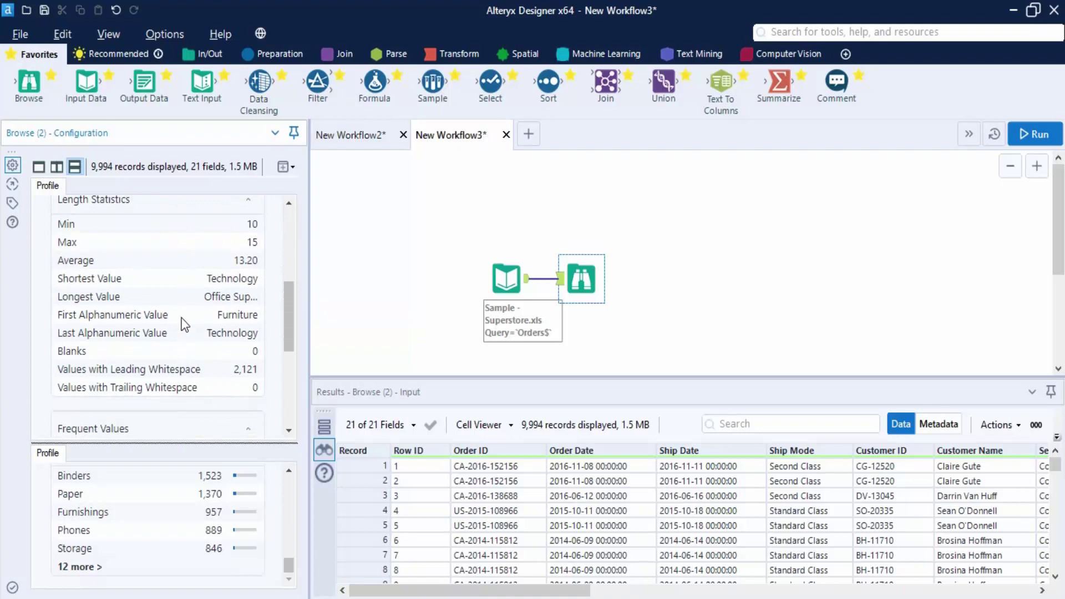
scroll(179, 349, "down", 2)
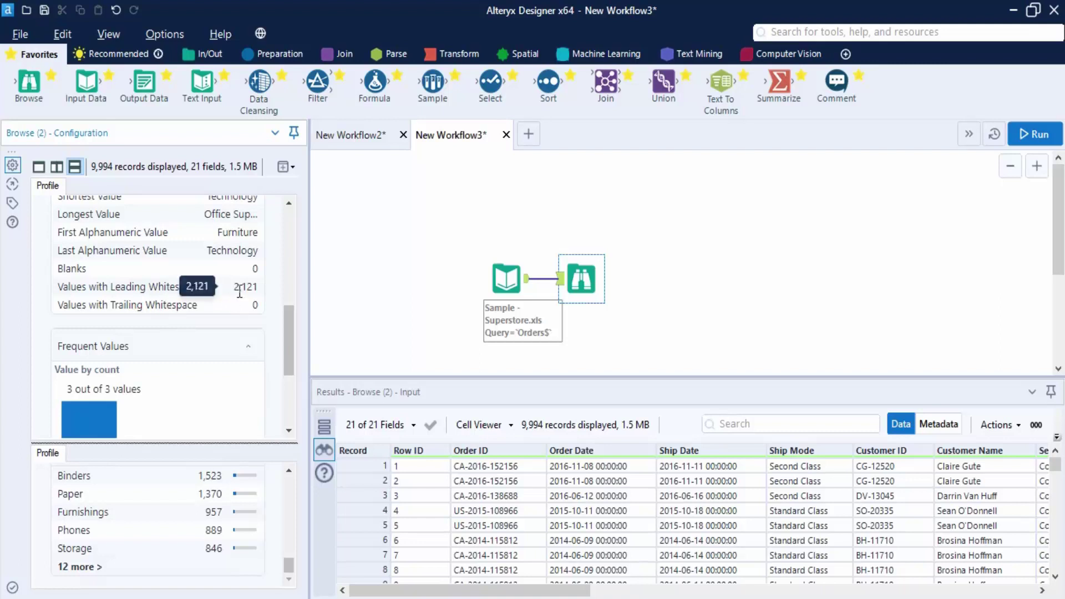
scroll(198, 352, "down", 4)
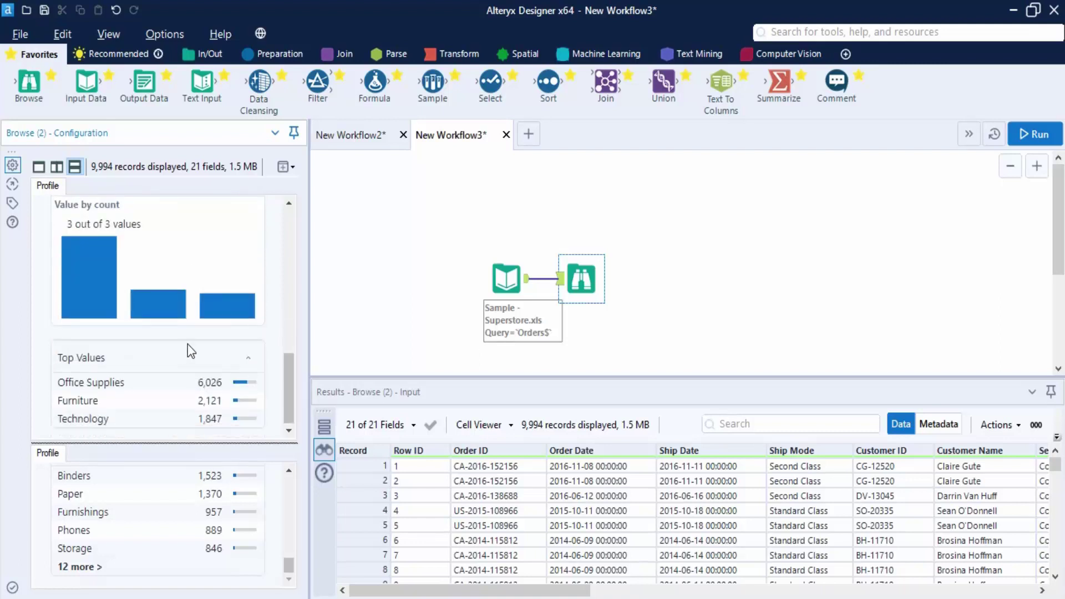
Enlarge the Sub-Category profile pane and examine its Not Ok values and leading and trailing whitespace statistics
left_click_drag(195, 442, 197, 347)
scroll(165, 478, "down", 6)
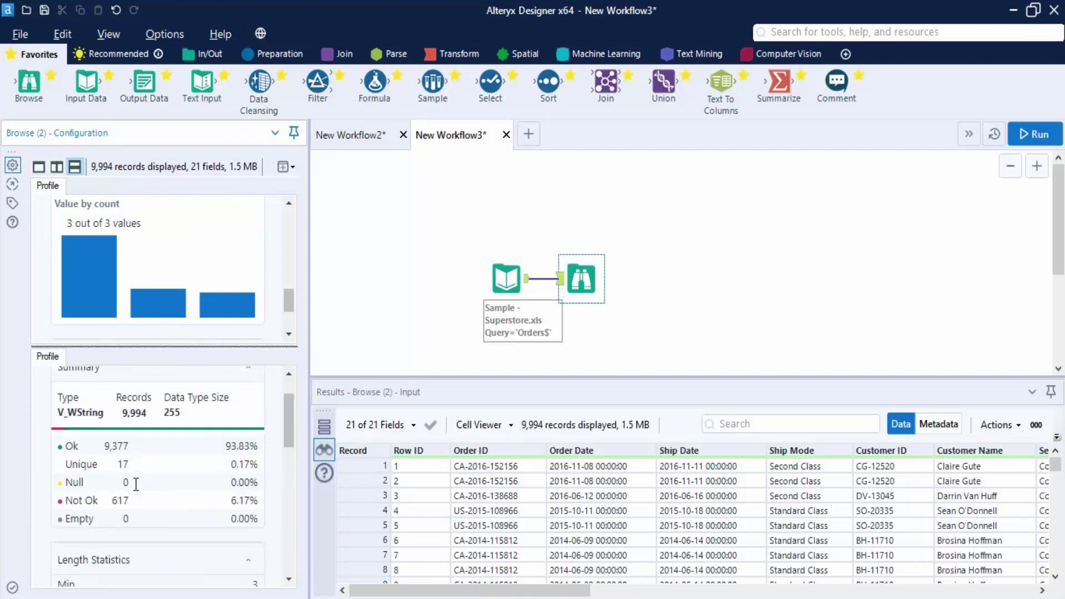
scroll(138, 485, "up", 3)
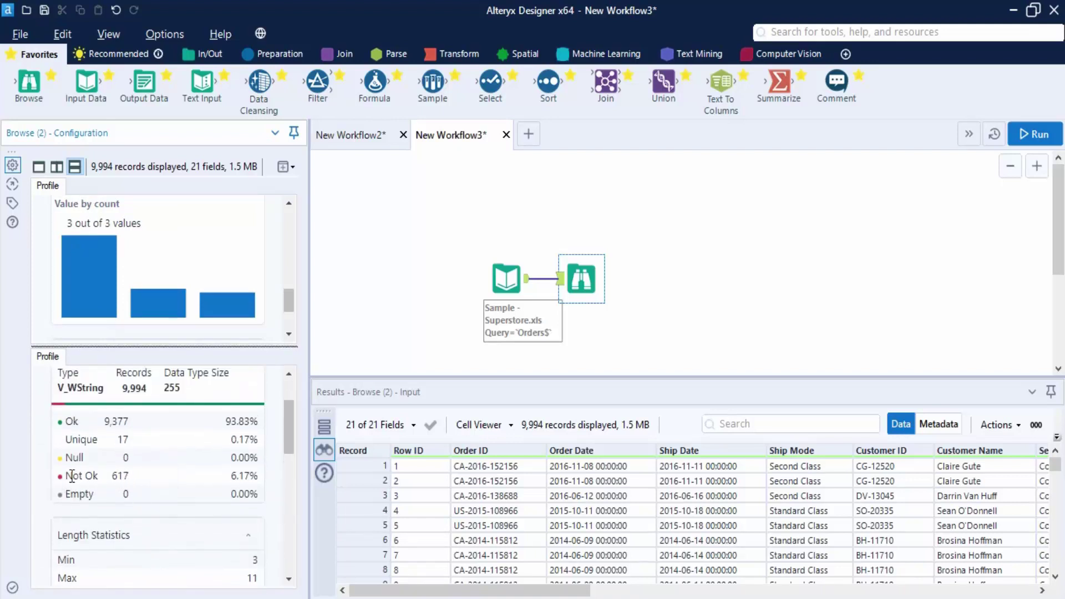
scroll(145, 476, "down", 3)
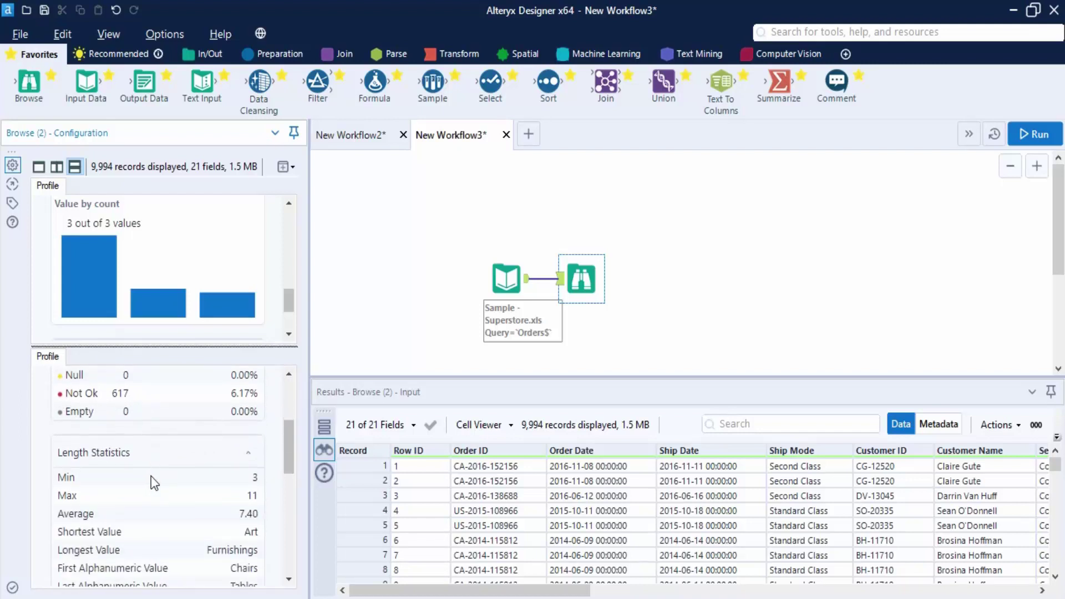
scroll(155, 480, "down", 2)
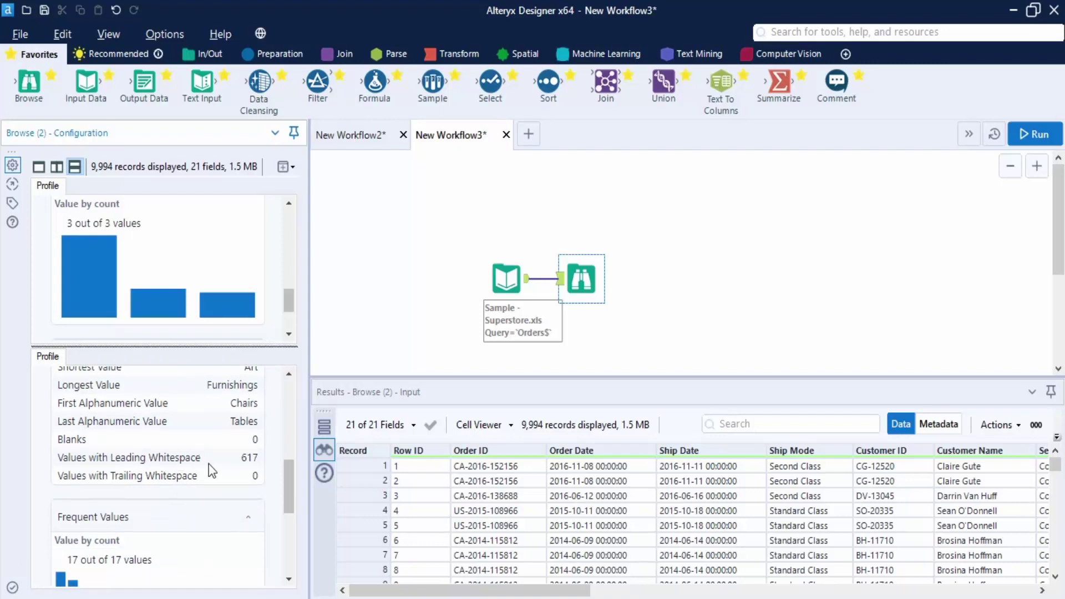
scroll(212, 471, "down", 2)
scroll(211, 471, "up", 2)
Check the data quality percentages and flagged cells of the Category and Sub-Category columns in the Browse results
left_click_drag(551, 589, 937, 573)
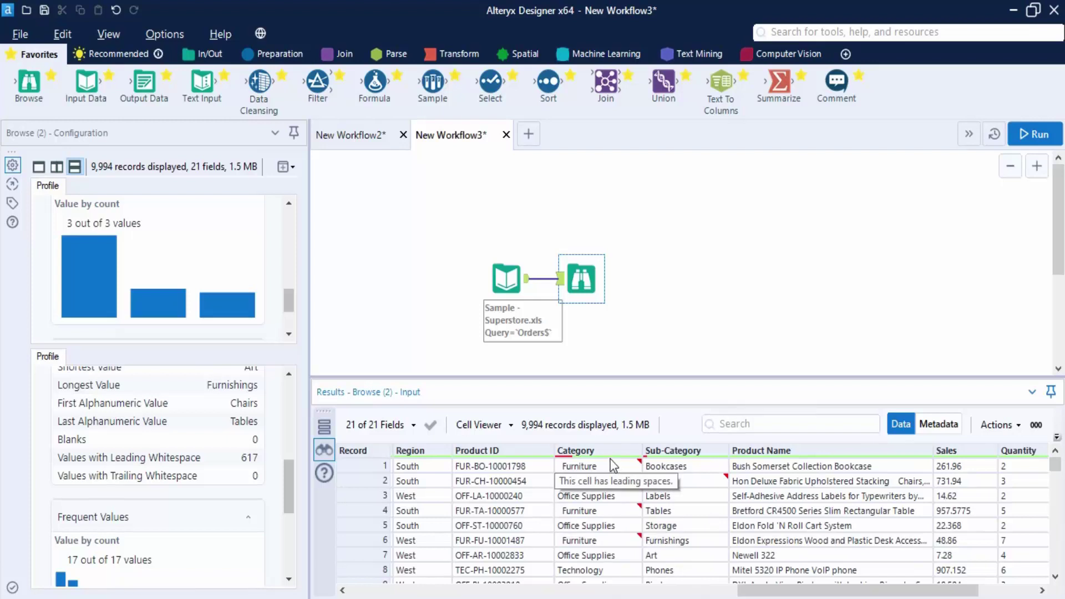
mouse_move(576, 457)
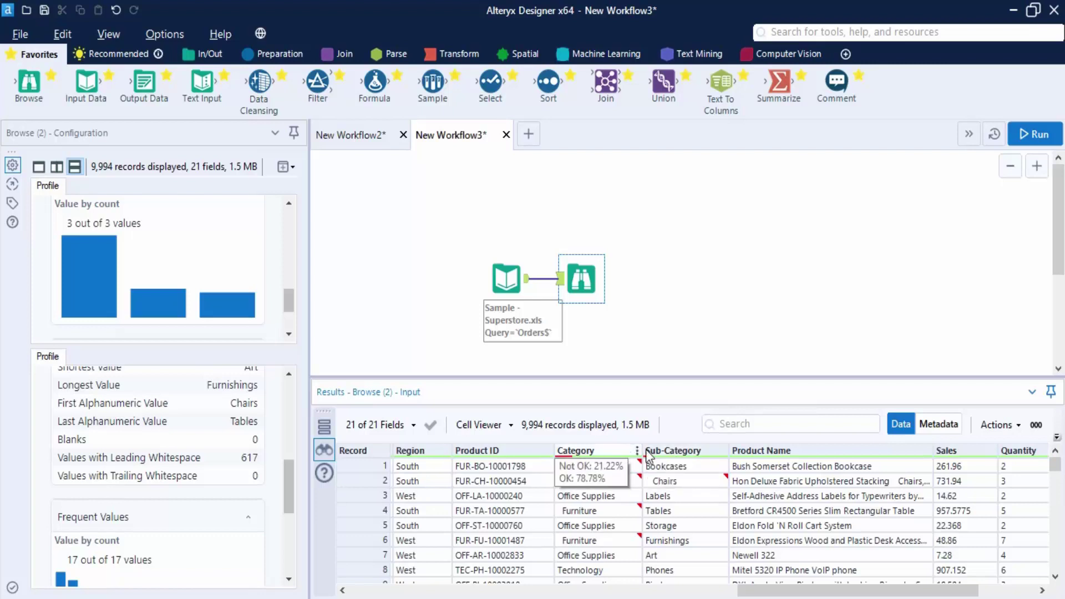
mouse_move(654, 458)
mouse_move(611, 455)
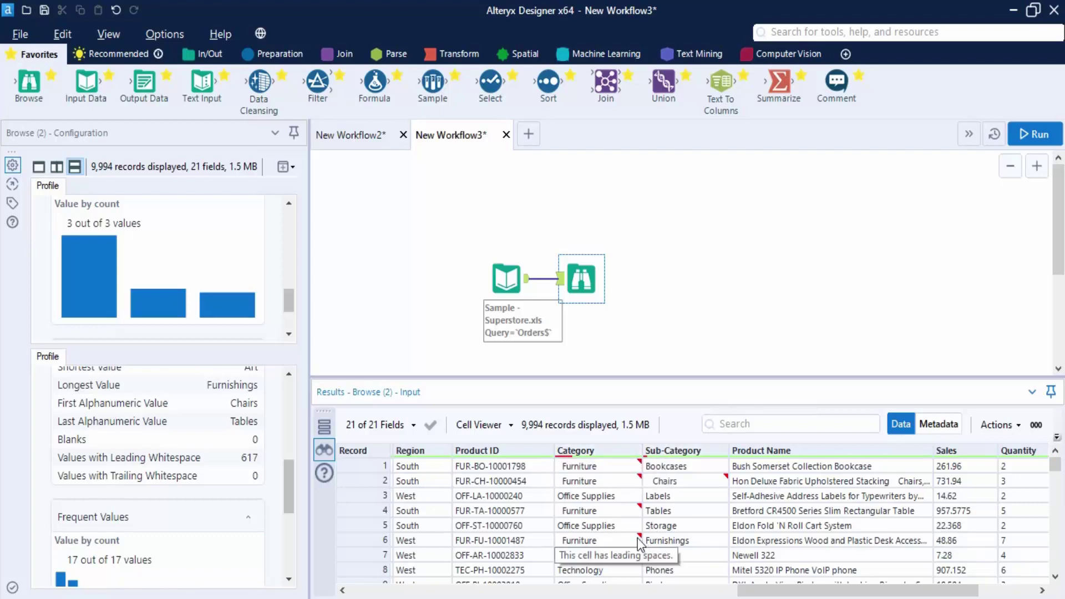
mouse_move(638, 514)
mouse_move(641, 482)
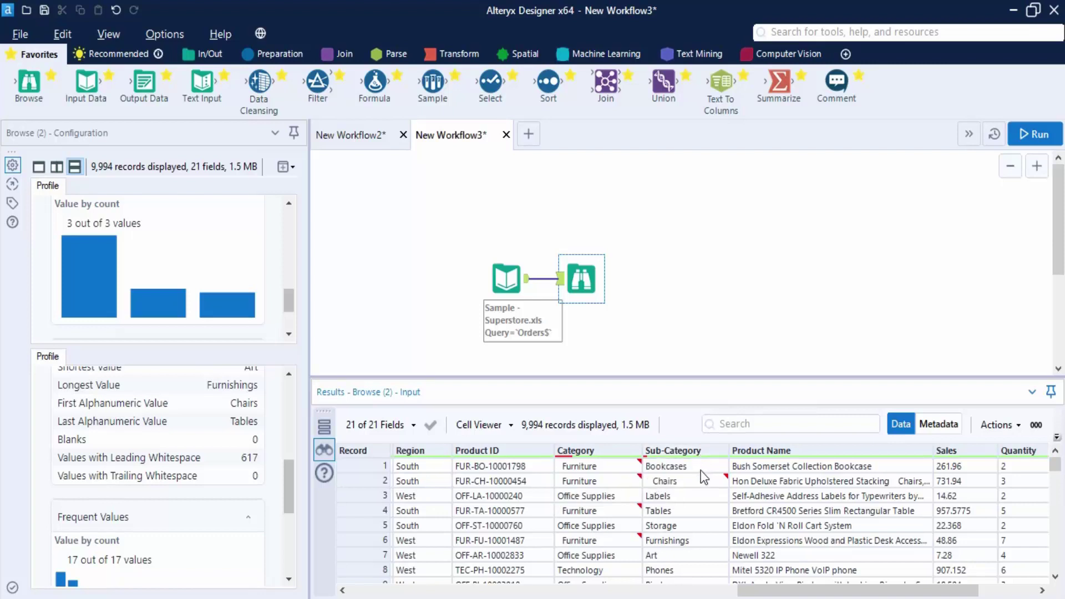
mouse_move(704, 481)
left_click(607, 451)
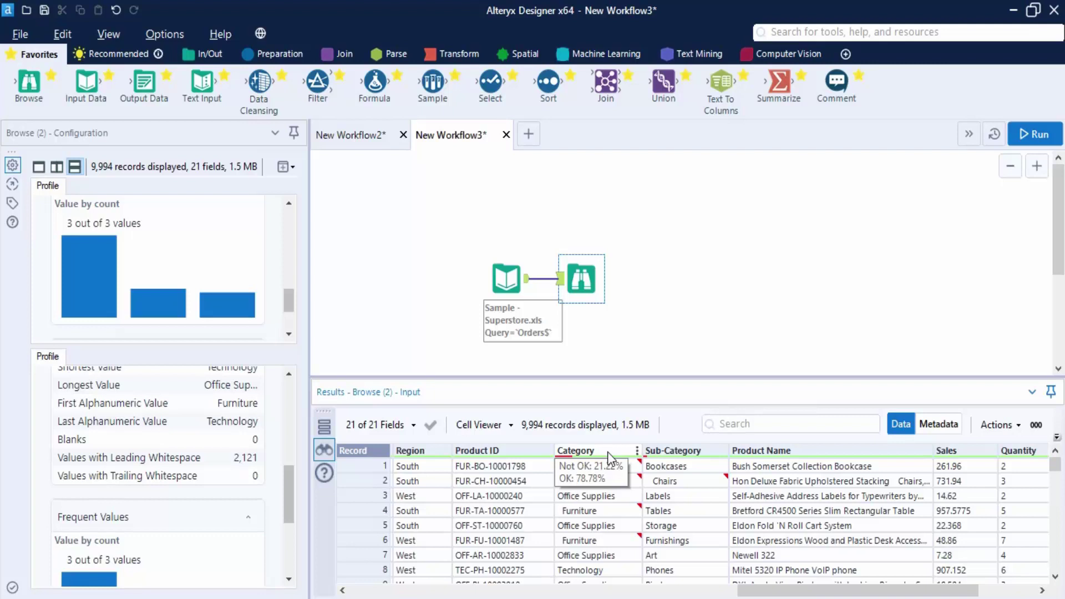
left_click(637, 451)
mouse_move(678, 480)
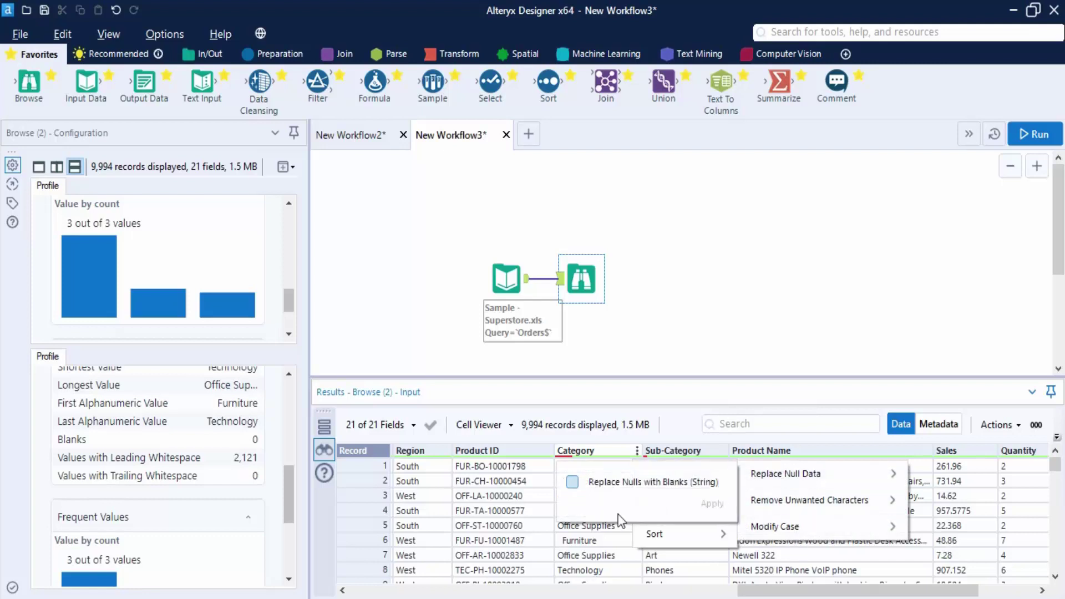
left_click(711, 356)
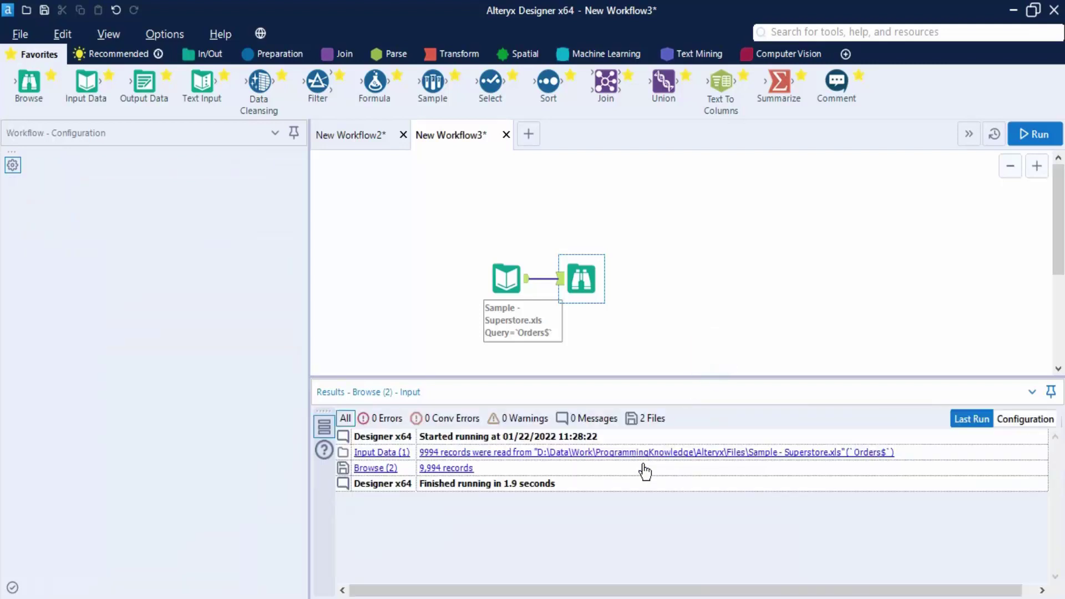
Select the Browse tool and apply a Data Cleanse that removes leading/trailing whitespace from the Category column
left_click(581, 299)
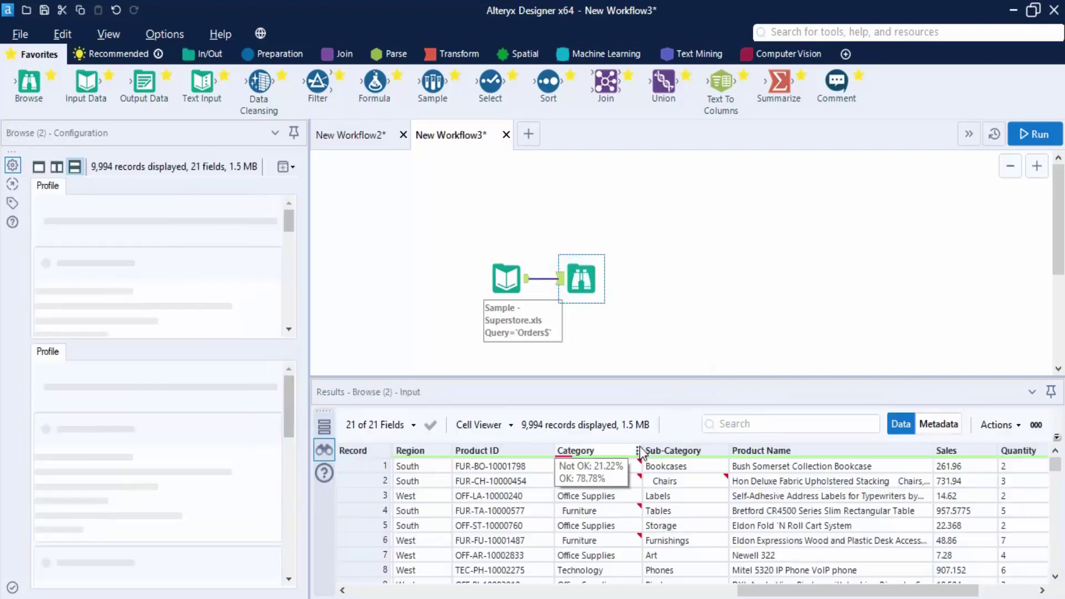
mouse_move(674, 473)
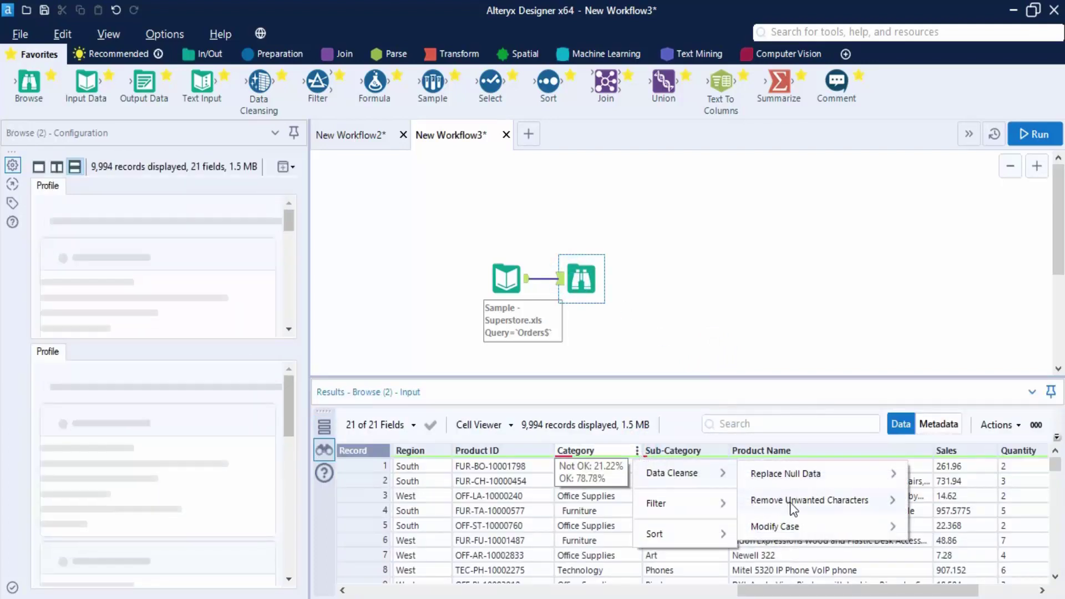
mouse_move(795, 502)
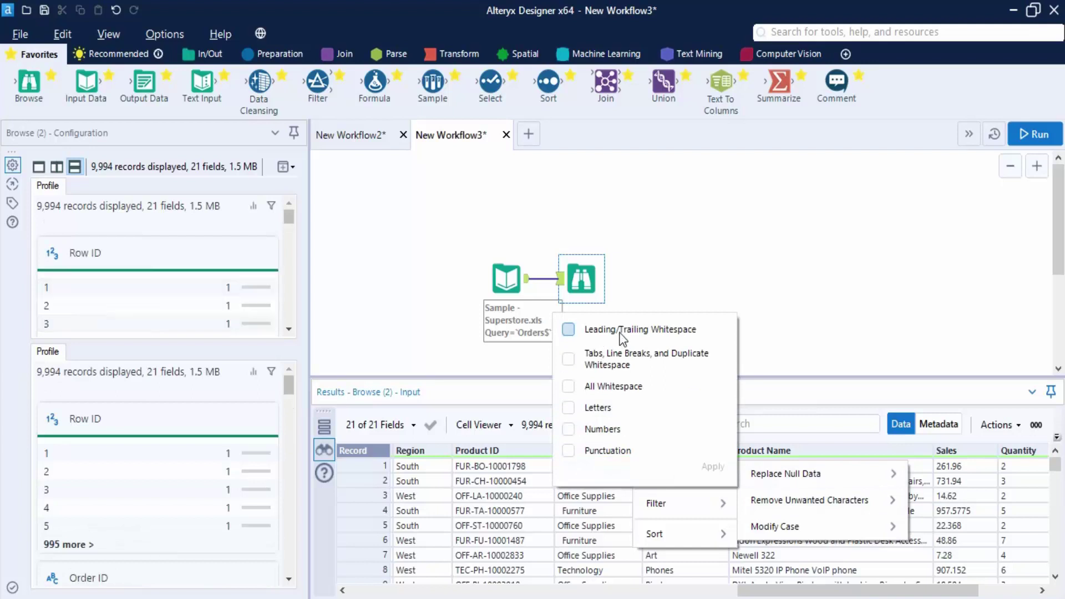
left_click(656, 330)
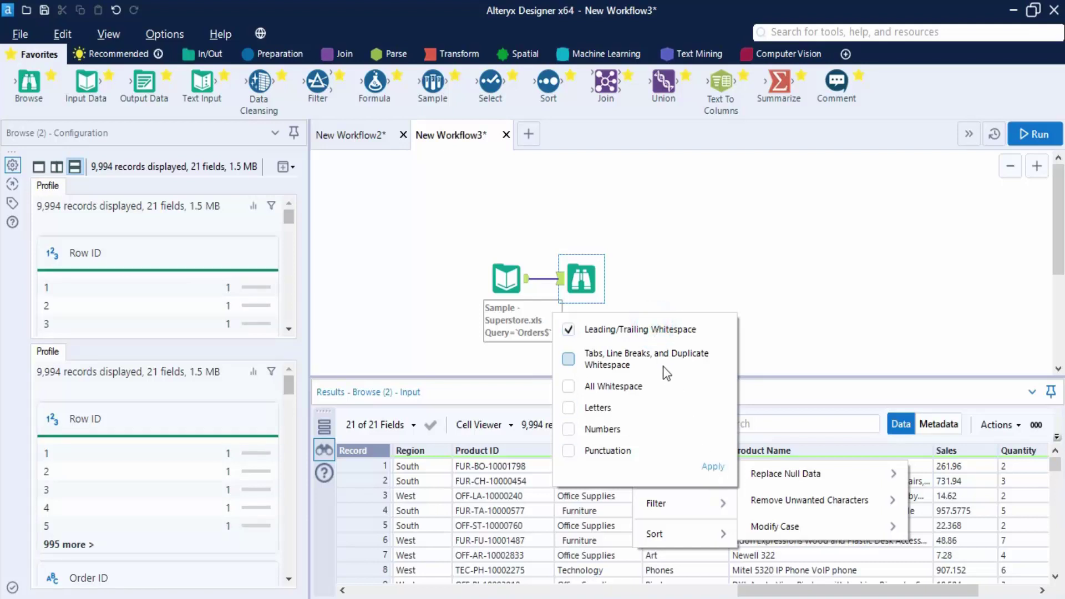
left_click(711, 468)
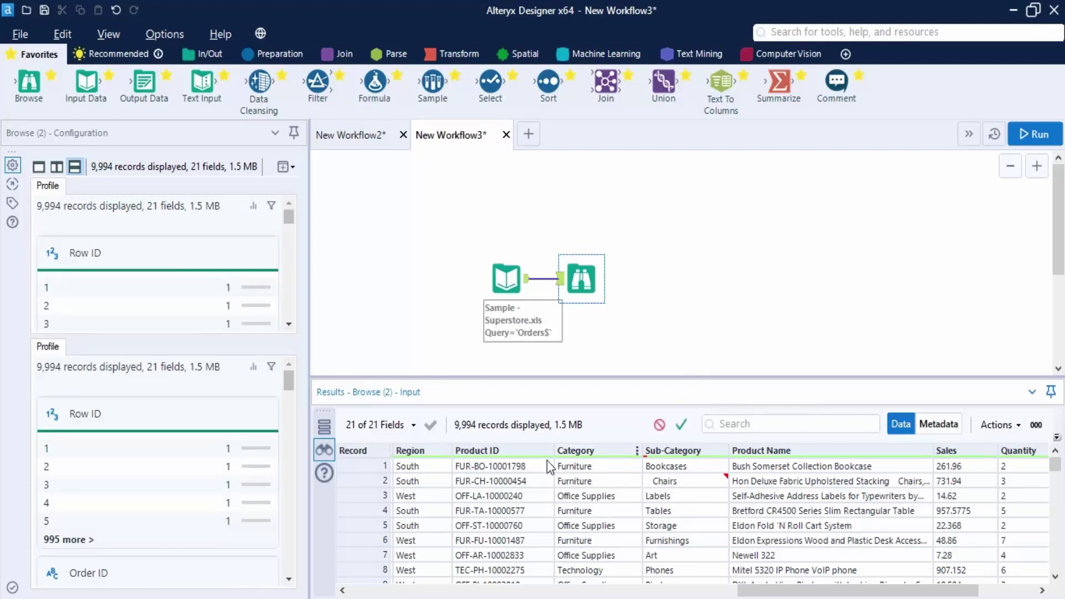
Return the Browse profile to a single pane and recheck the quality summary and whitespace statistics of Category
scroll(182, 272, "down", 8)
scroll(183, 275, "down", 3)
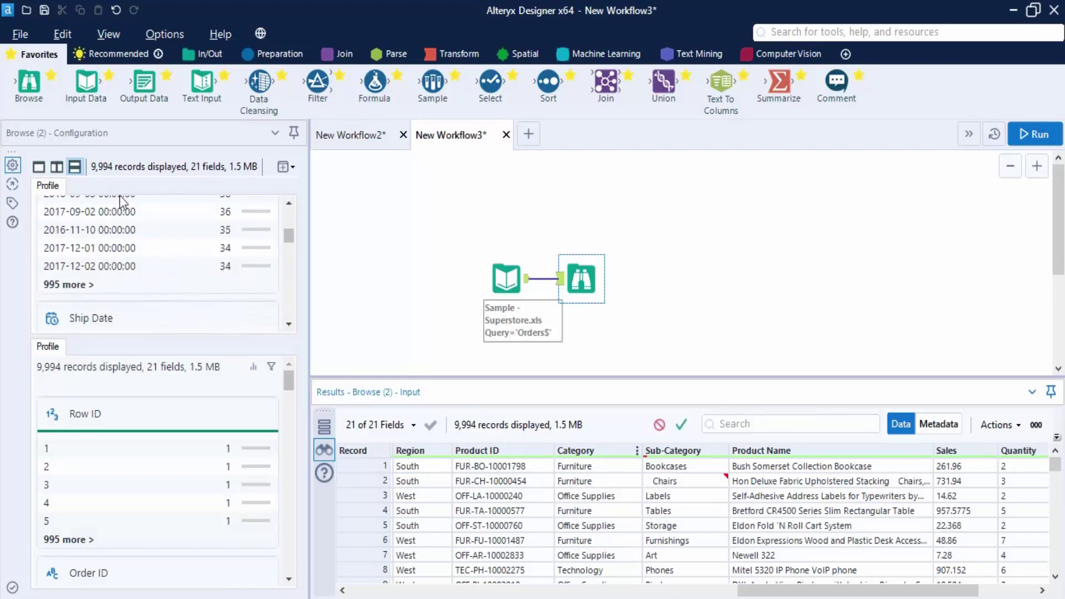
left_click(38, 166)
scroll(133, 310, "down", 3)
scroll(131, 424, "down", 10)
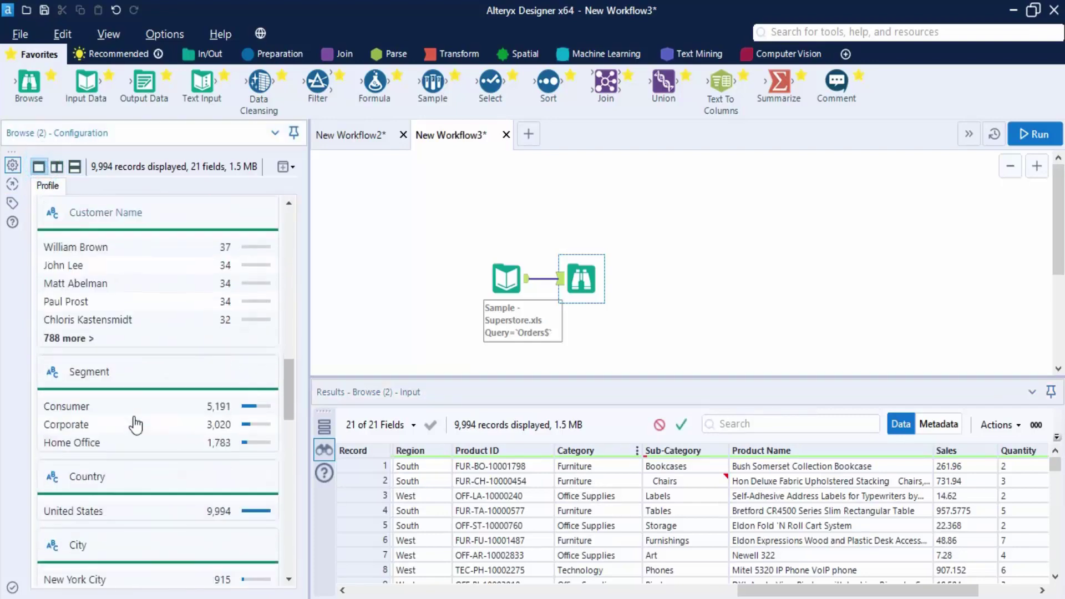
scroll(135, 424, "down", 12)
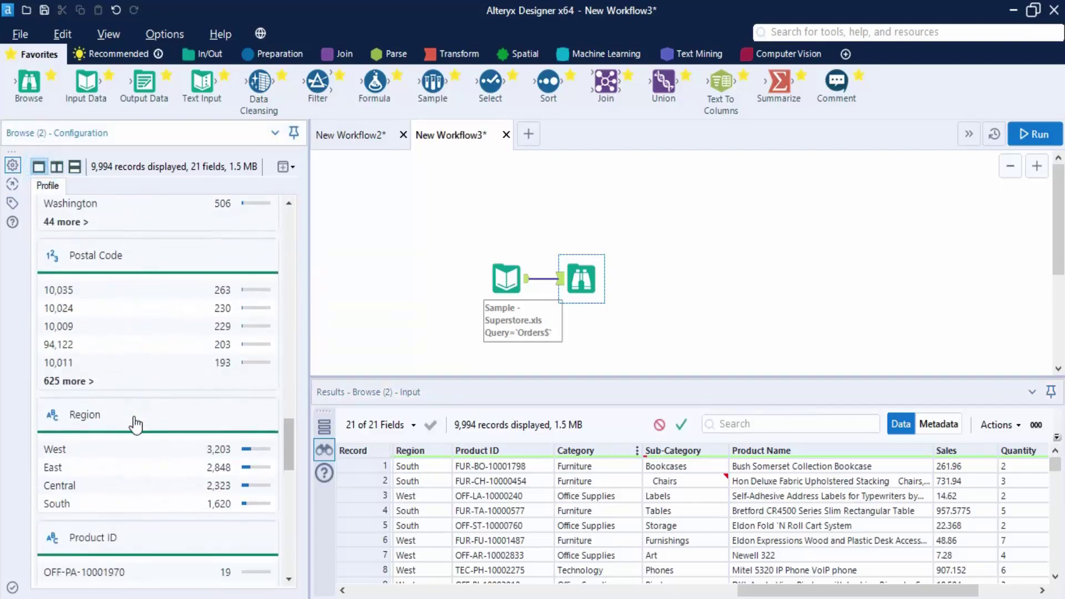
scroll(138, 424, "up", 3)
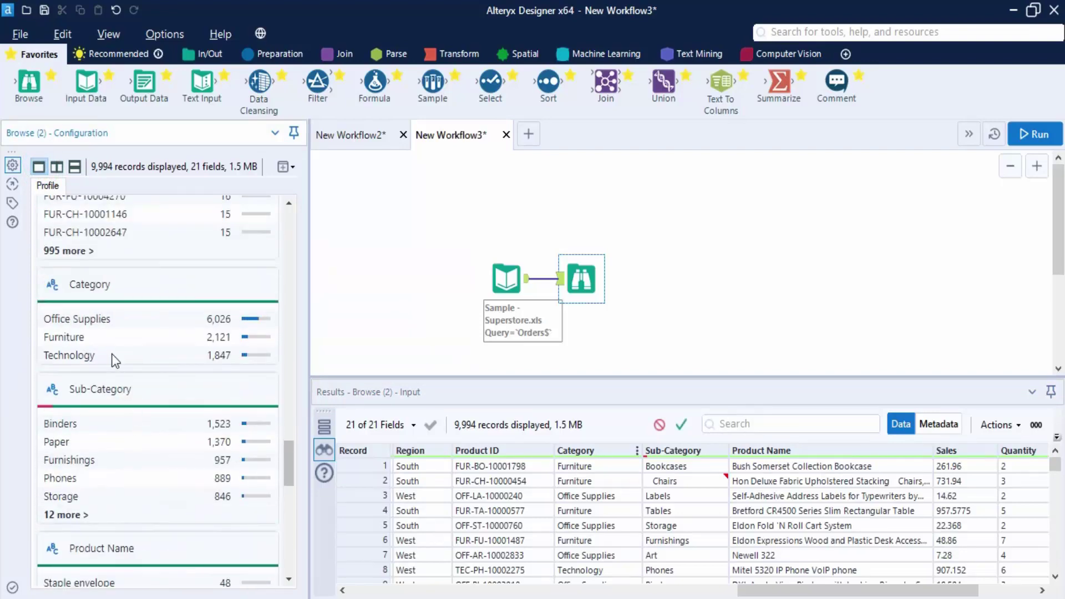
left_click(86, 286)
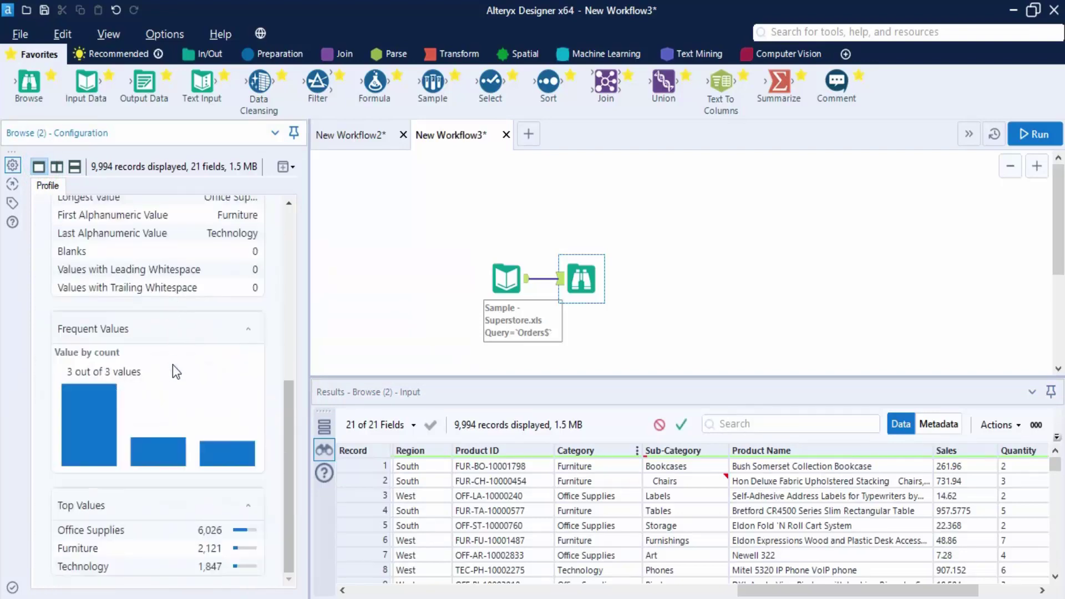
scroll(172, 364, "up", 5)
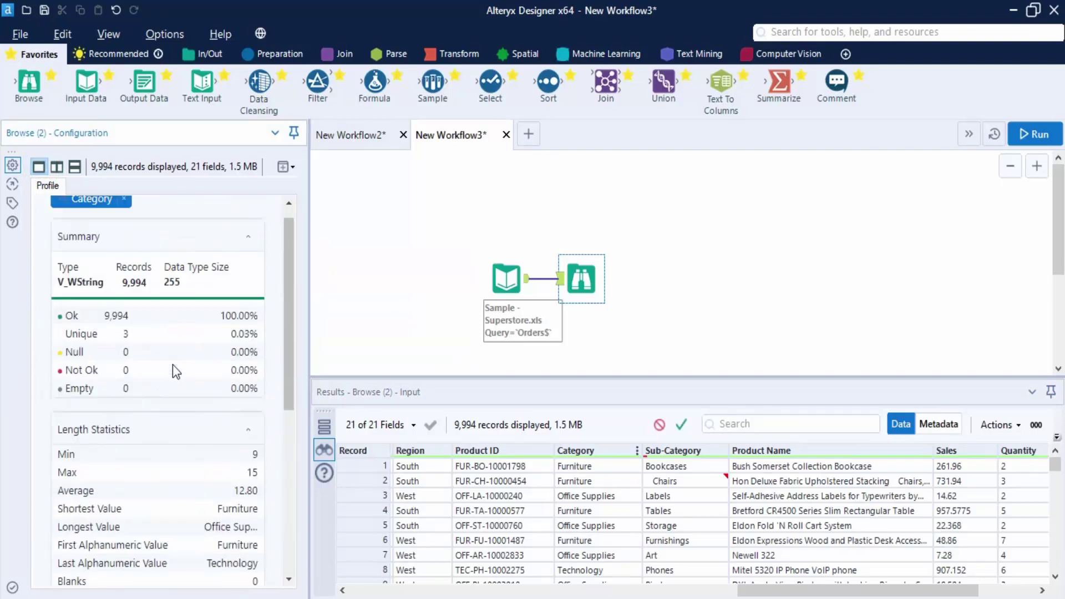
Apply a Data Cleanse that removes leading/trailing whitespace from the Sub-Category column
left_click(715, 453)
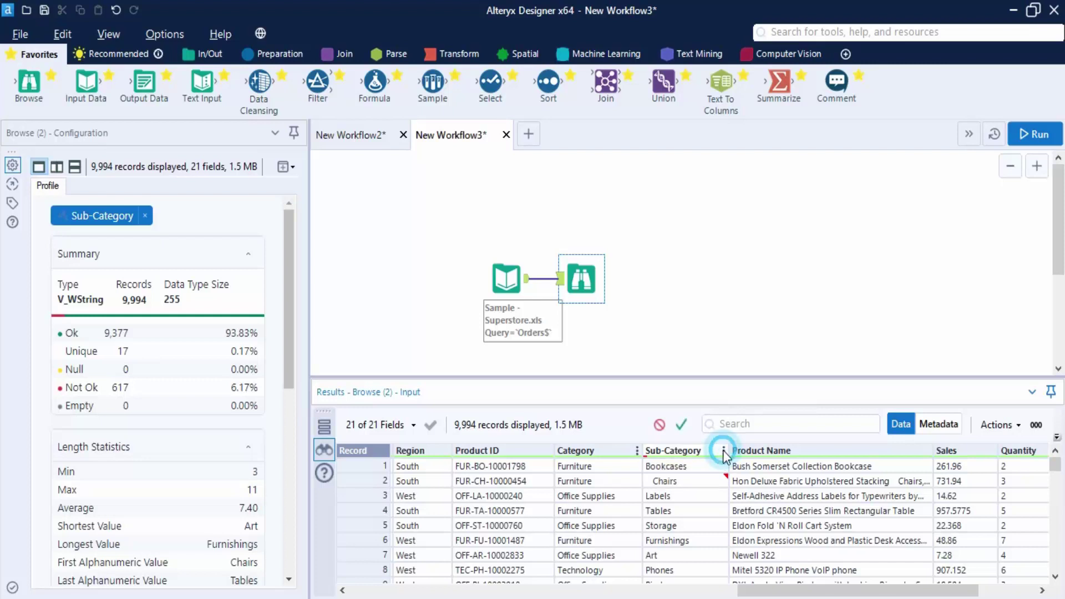
left_click(724, 452)
mouse_move(777, 474)
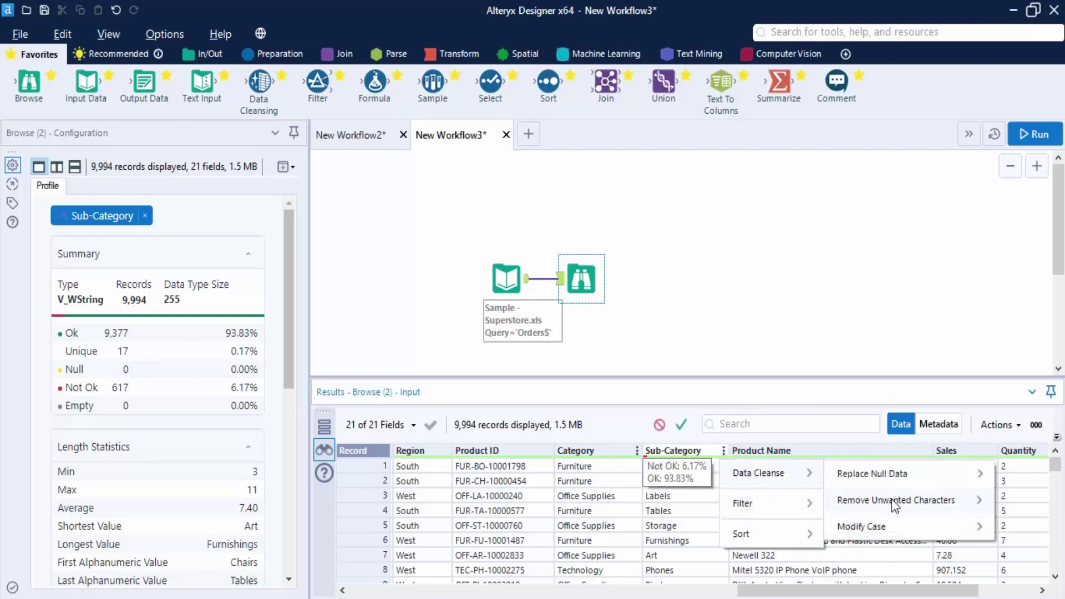
mouse_move(894, 505)
left_click(655, 329)
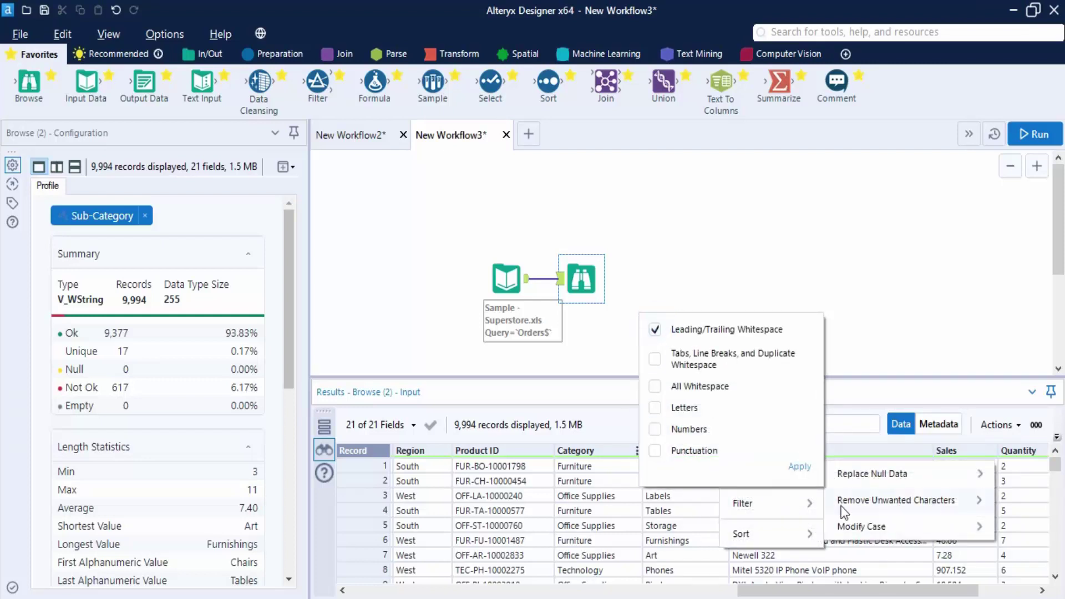
left_click(790, 468)
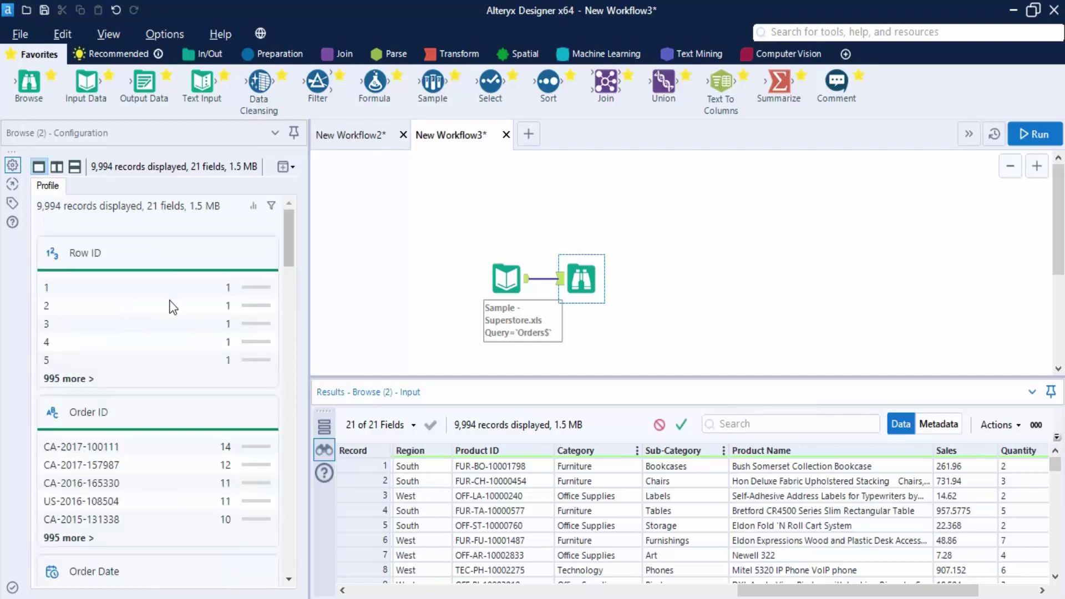
Examine the Browse profile of the Sub-Category field, including its whitespace statistics, frequent values and quality summary
scroll(139, 360, "down", 20)
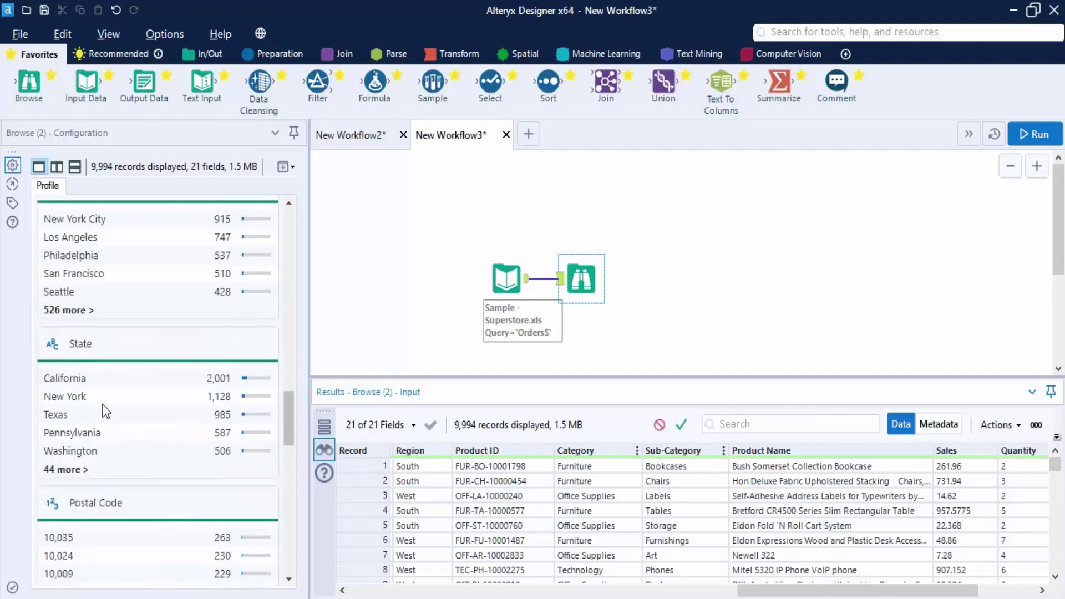
scroll(106, 410, "down", 12)
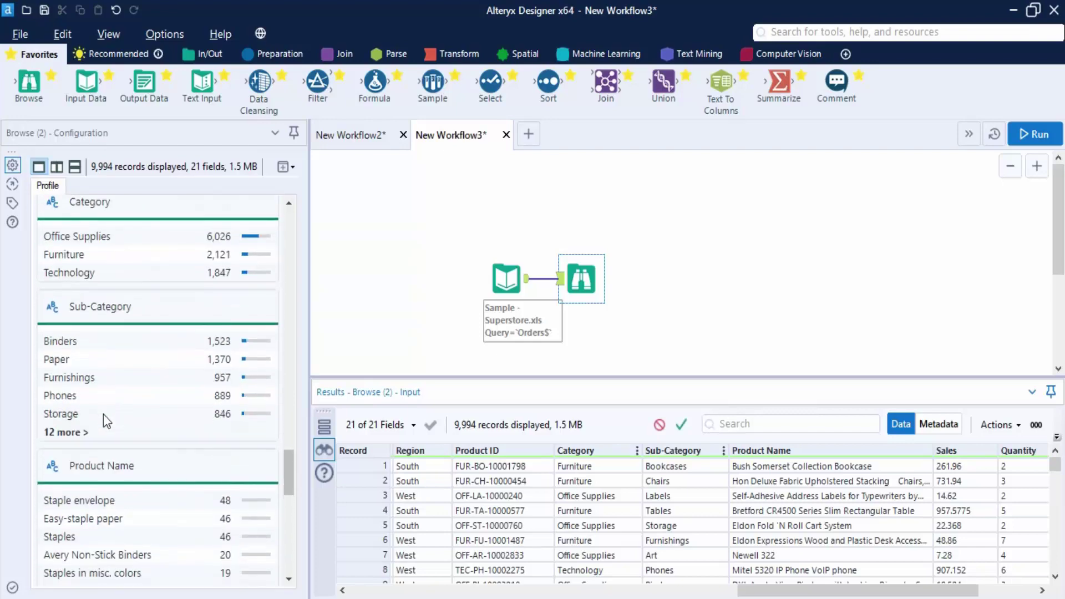
left_click(99, 309)
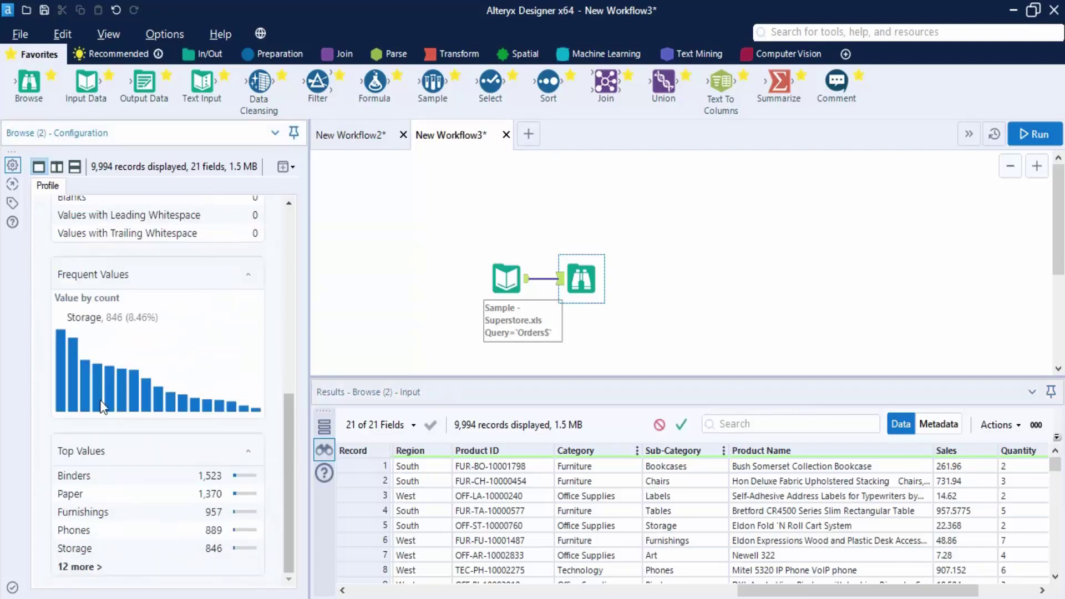
scroll(103, 406, "up", 8)
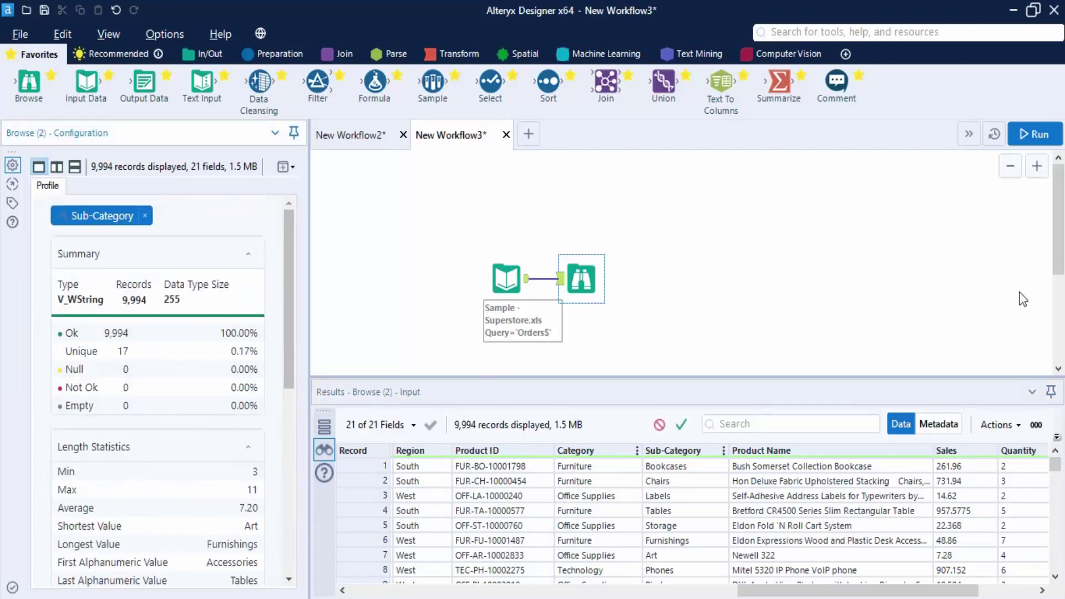
Run the workflow and inspect the Orders records output by the Input Data tool
left_click(1035, 134)
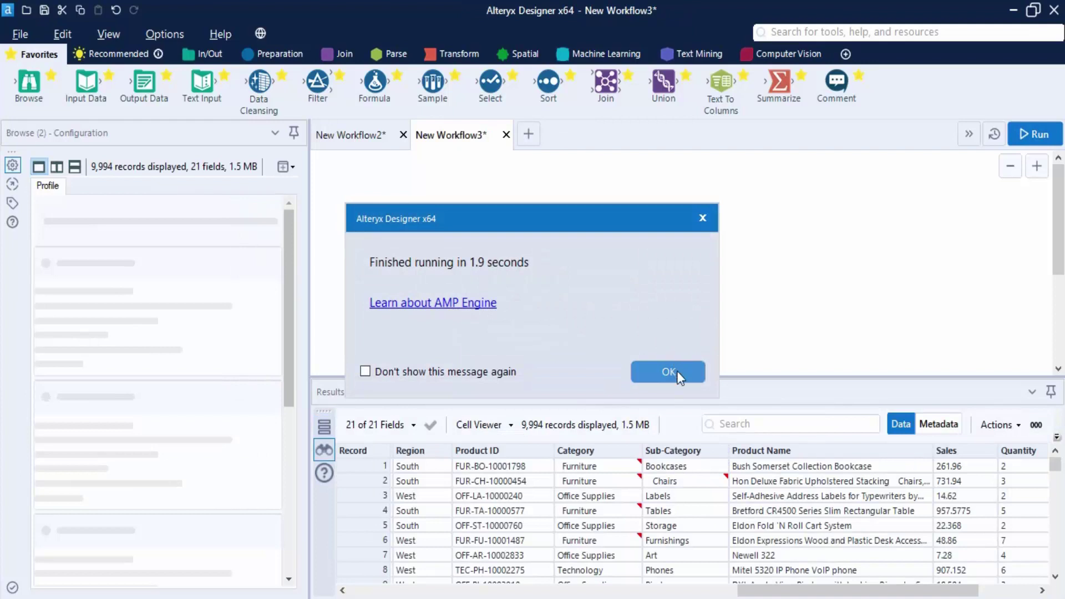
left_click(669, 371)
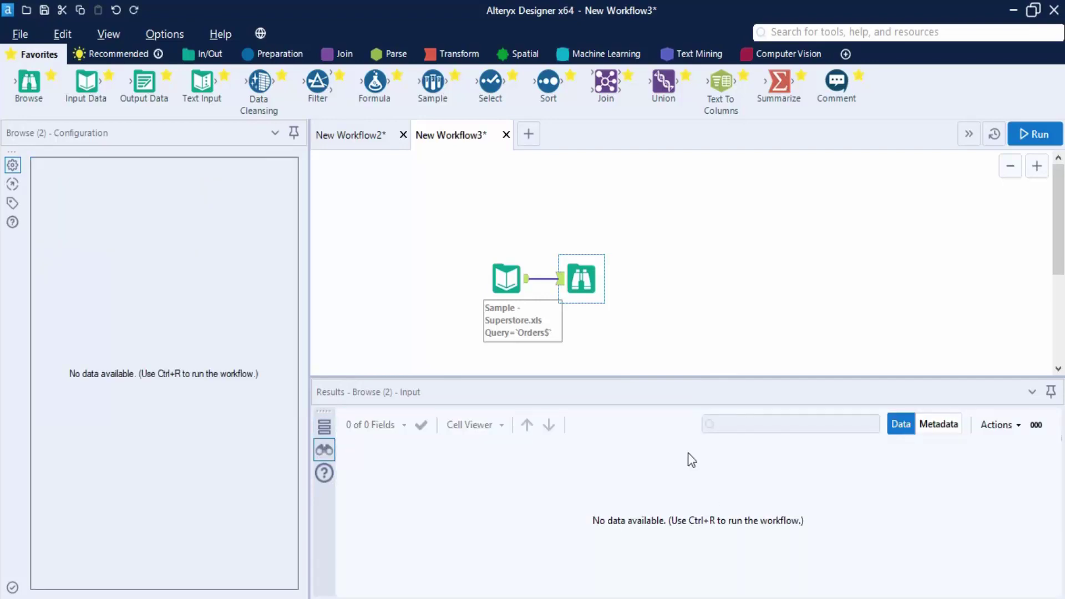
left_click(493, 280)
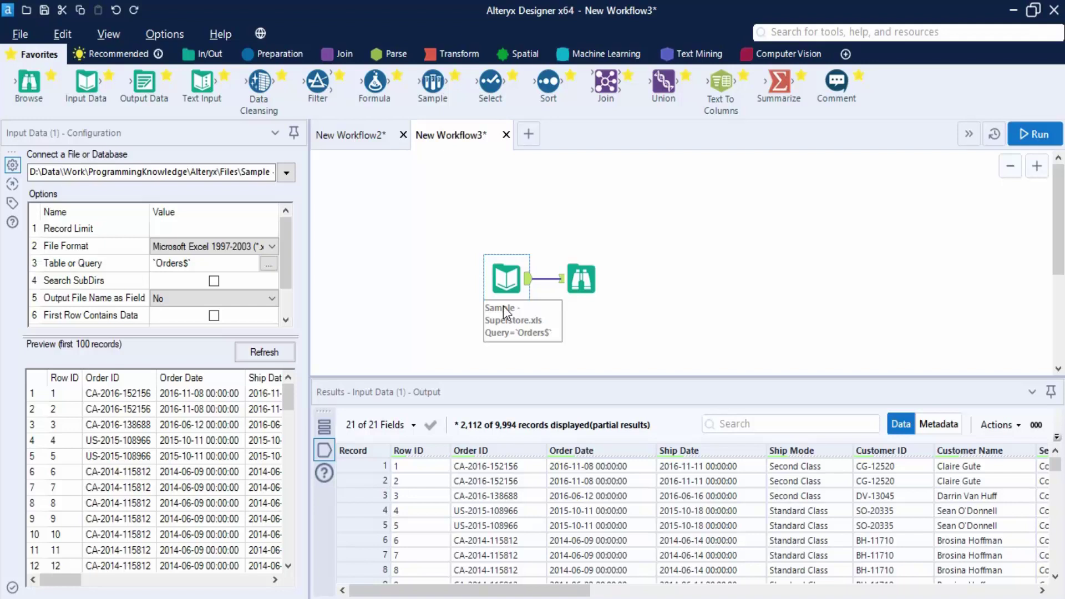
left_click(646, 266)
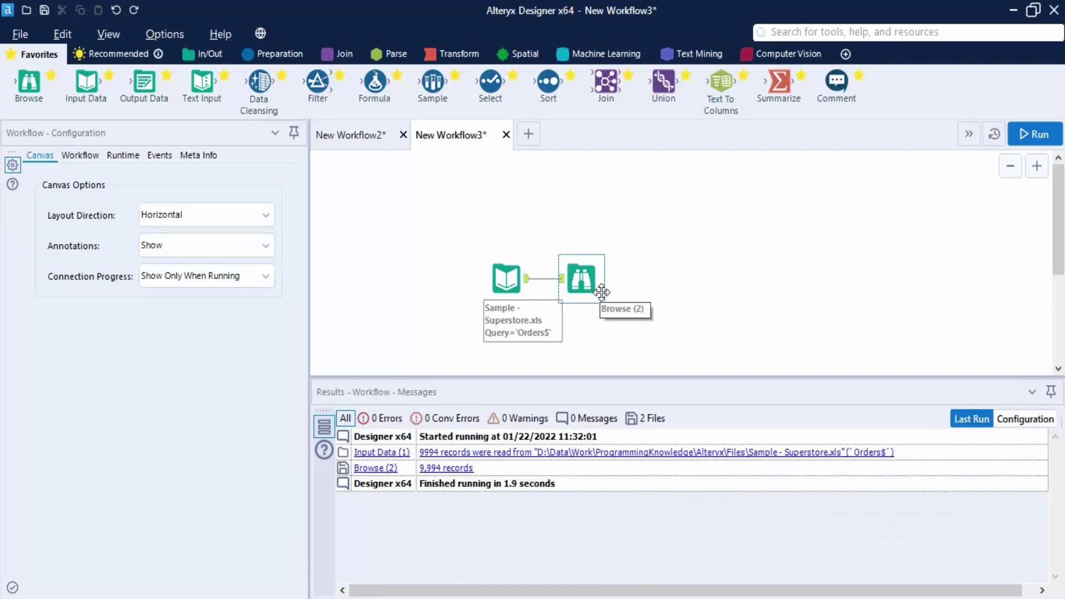
left_click_drag(464, 240, 633, 332)
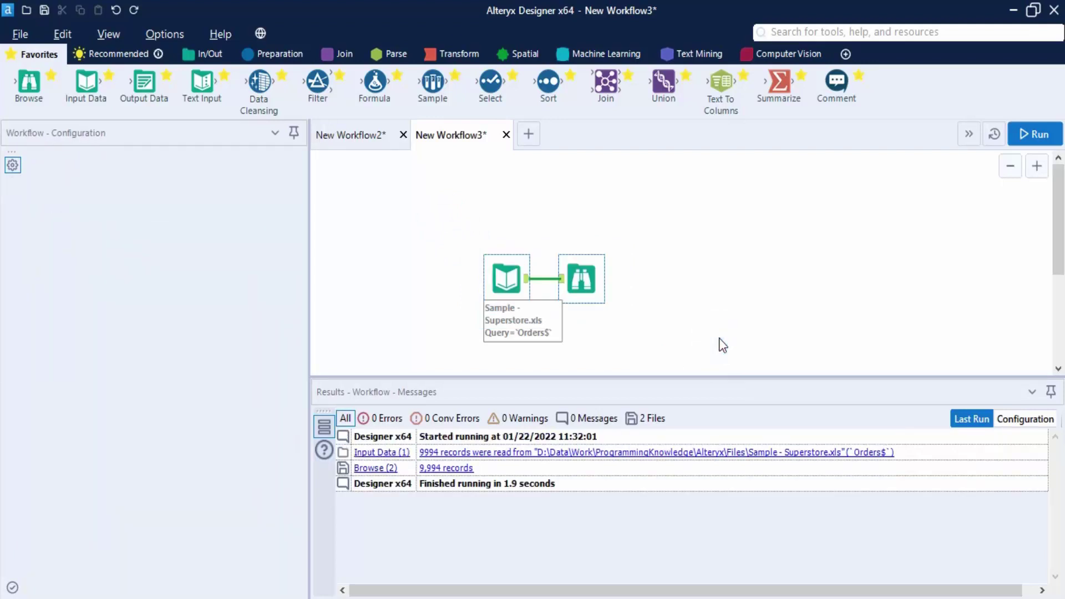
left_click(719, 338)
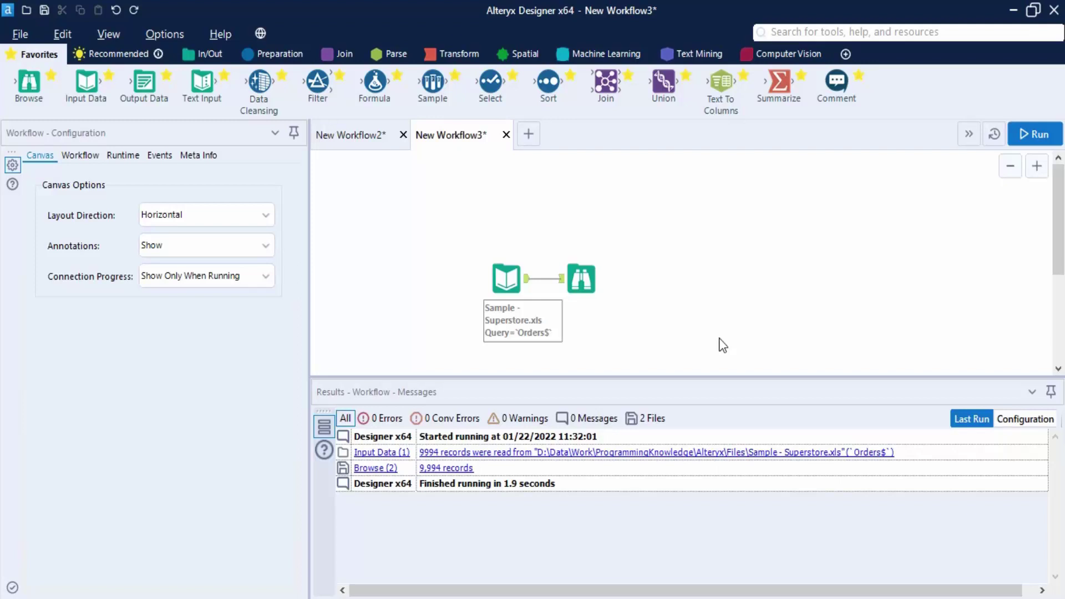
Add an Output Data tool fed by the Input Data tool and check the Category column's quality in its incoming records
left_click(208, 54)
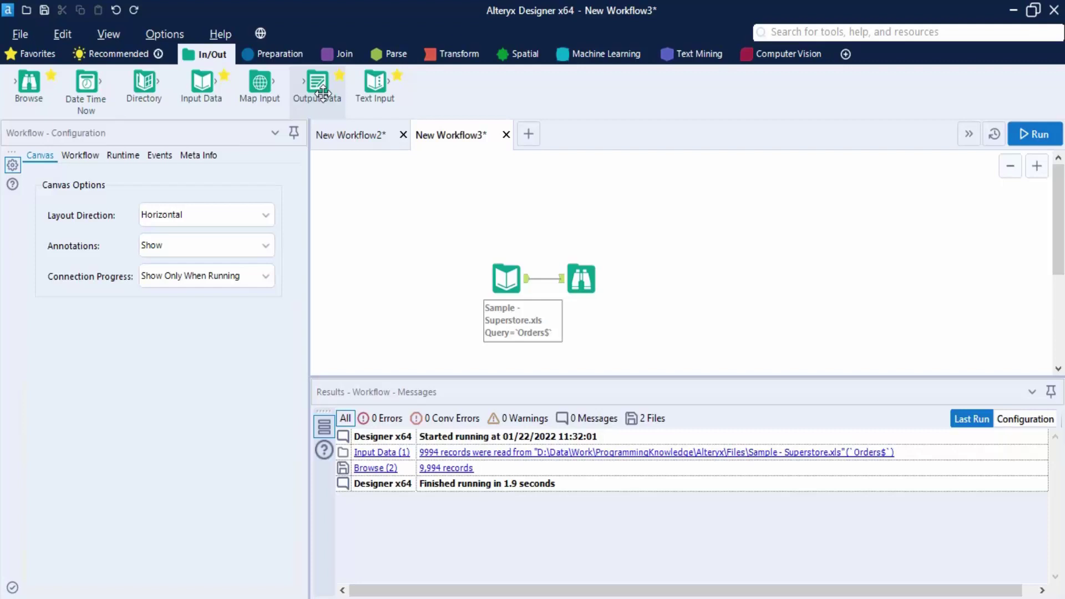
left_click_drag(322, 94, 580, 215)
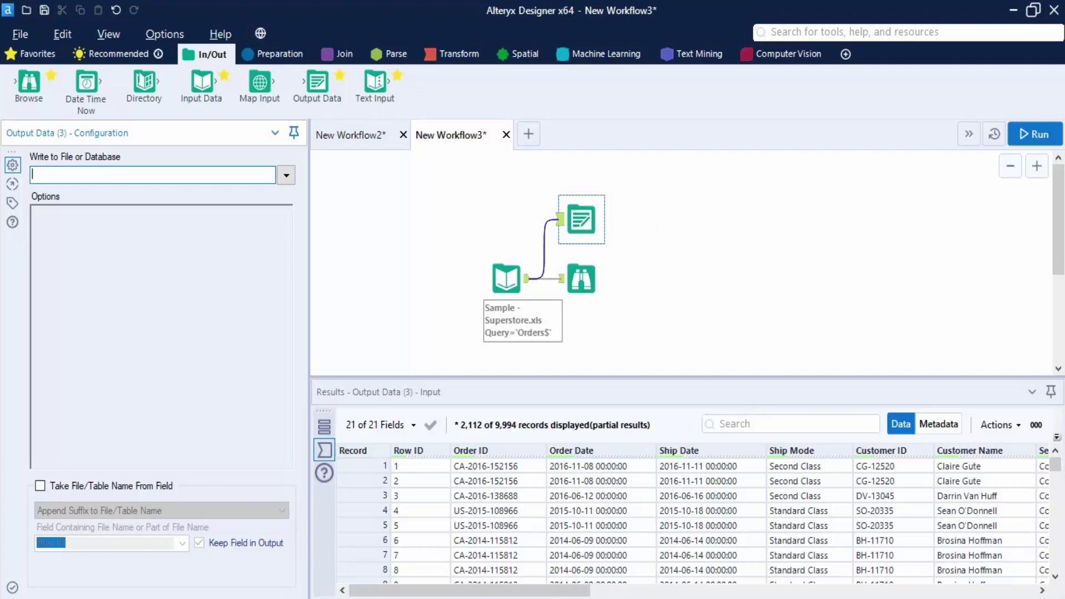
left_click_drag(469, 591, 657, 591)
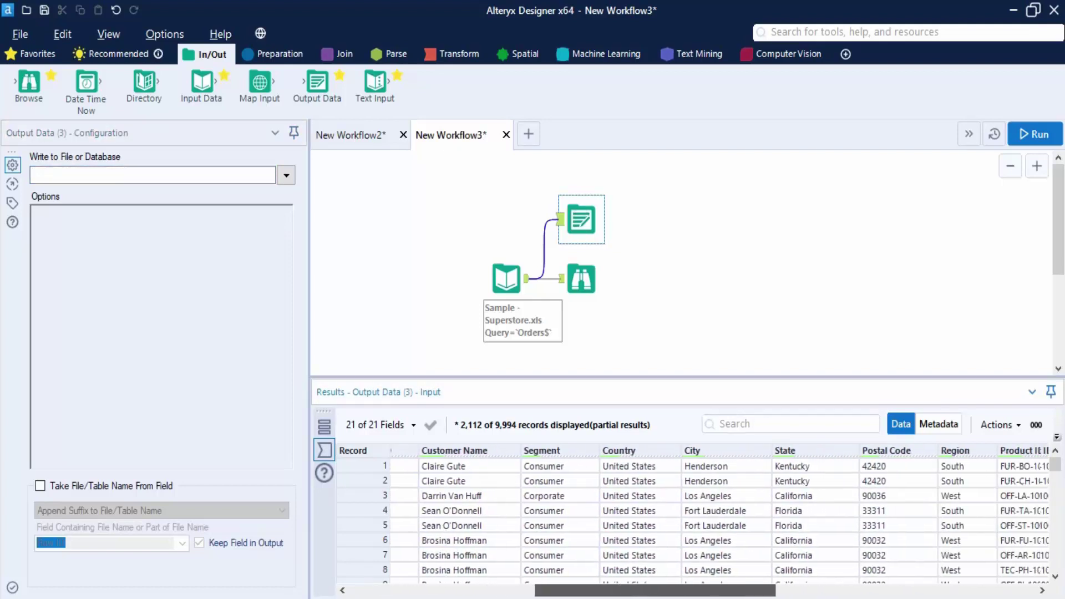
left_click_drag(749, 590, 905, 595)
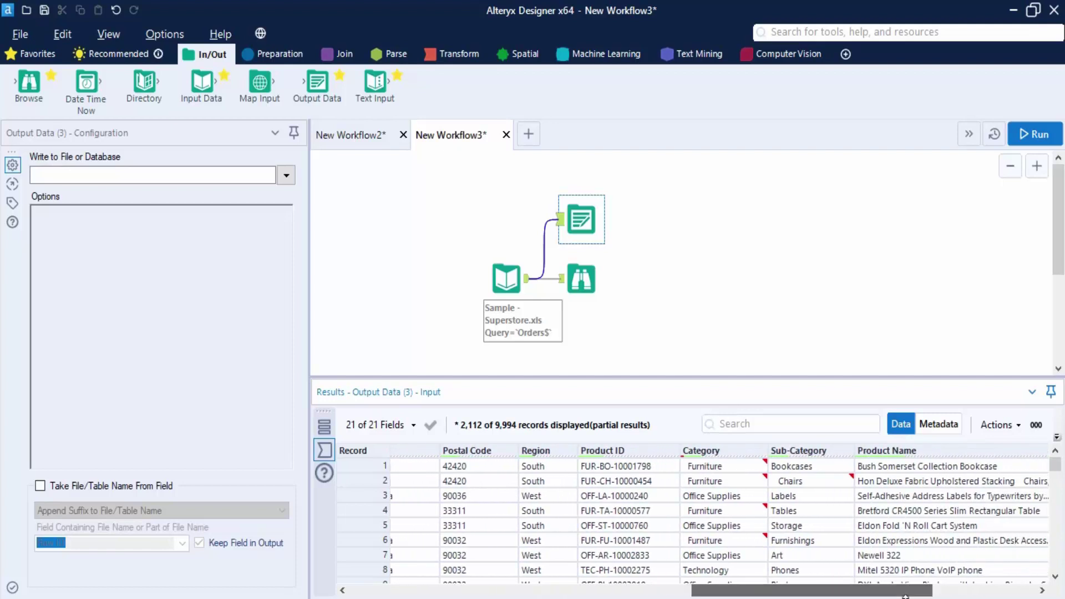
mouse_move(720, 449)
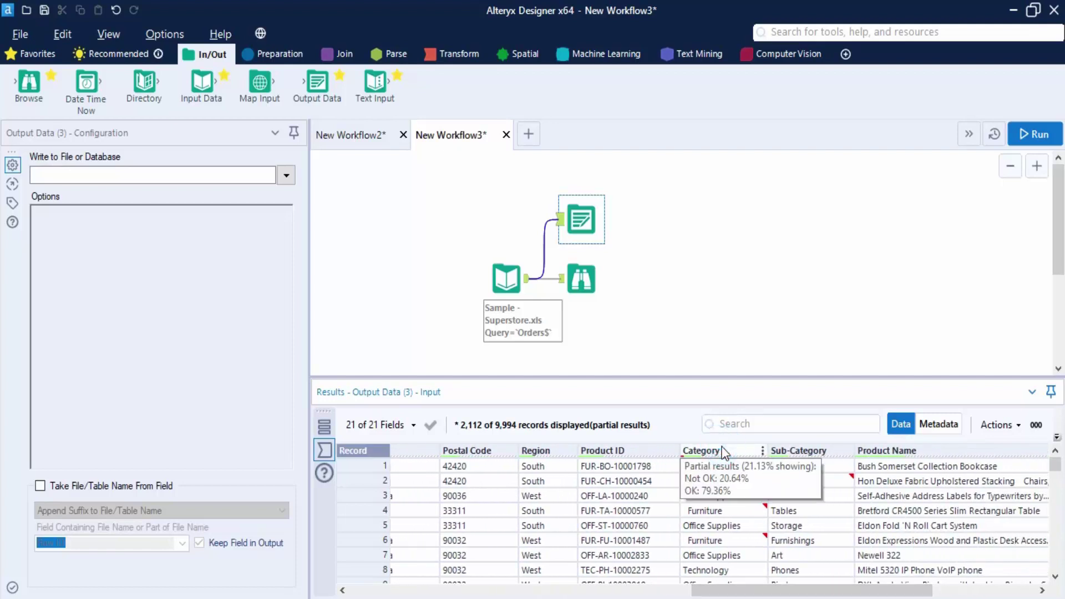
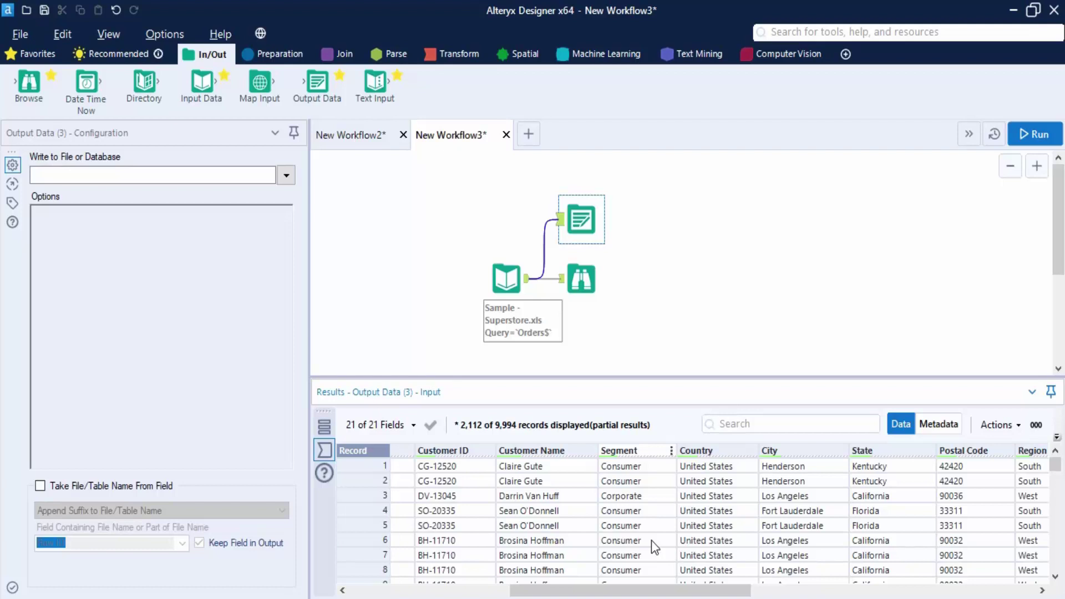
Select the Browse tool and rerun the workflow to profile the Segment column
left_click(672, 451)
left_click(672, 368)
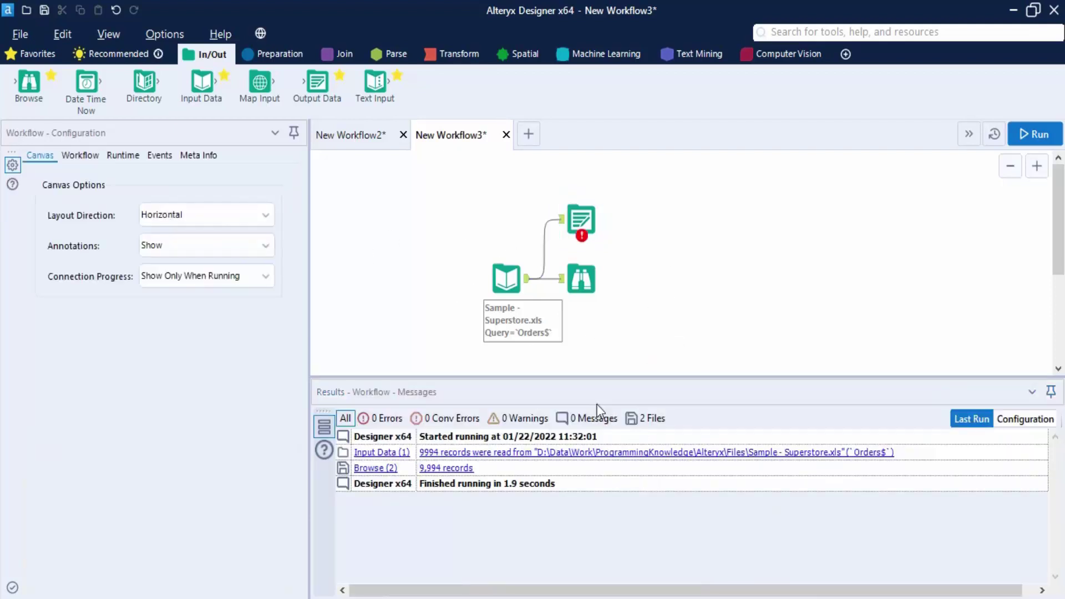
left_click(581, 279)
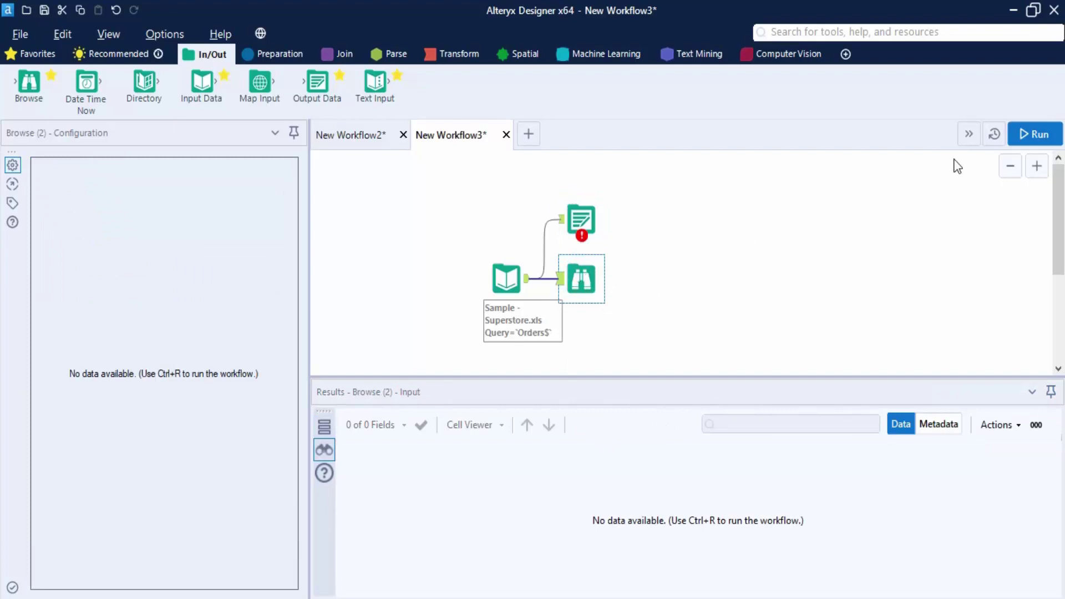
left_click(1034, 134)
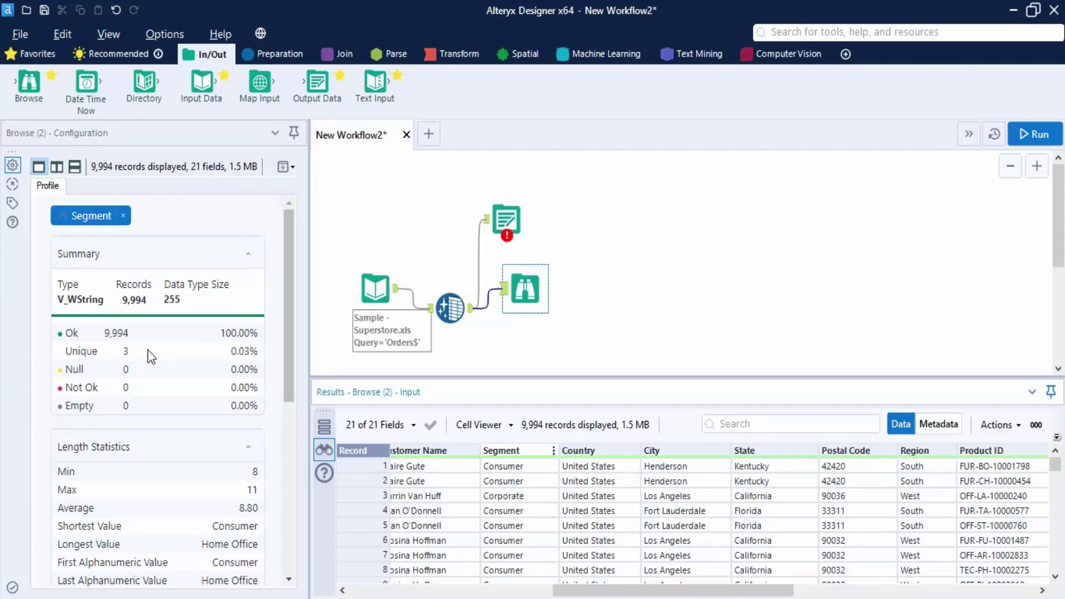
Set the Output Data tool in New Workflow2 to write to Sheet1 of a Microsoft Excel (.xlsx) file named Output Excel on the Desktop
left_click(511, 226)
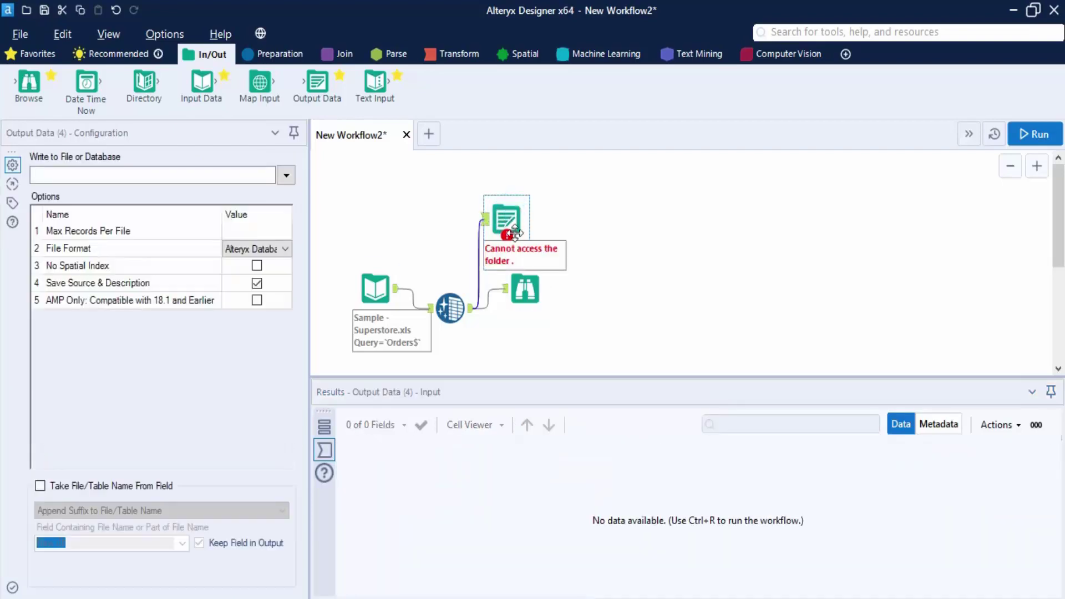
left_click(294, 169)
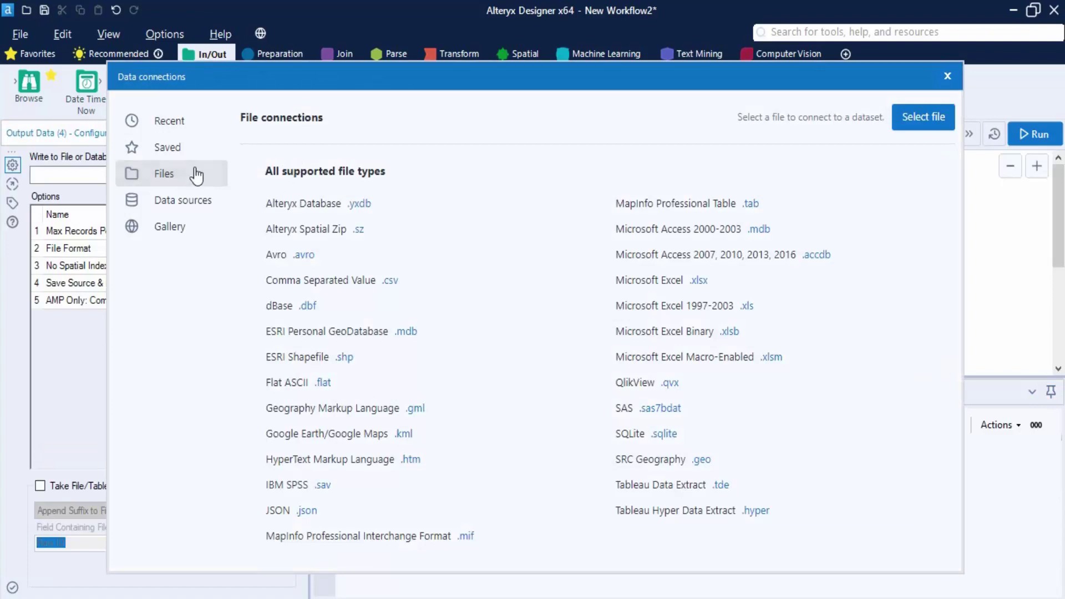
left_click(193, 174)
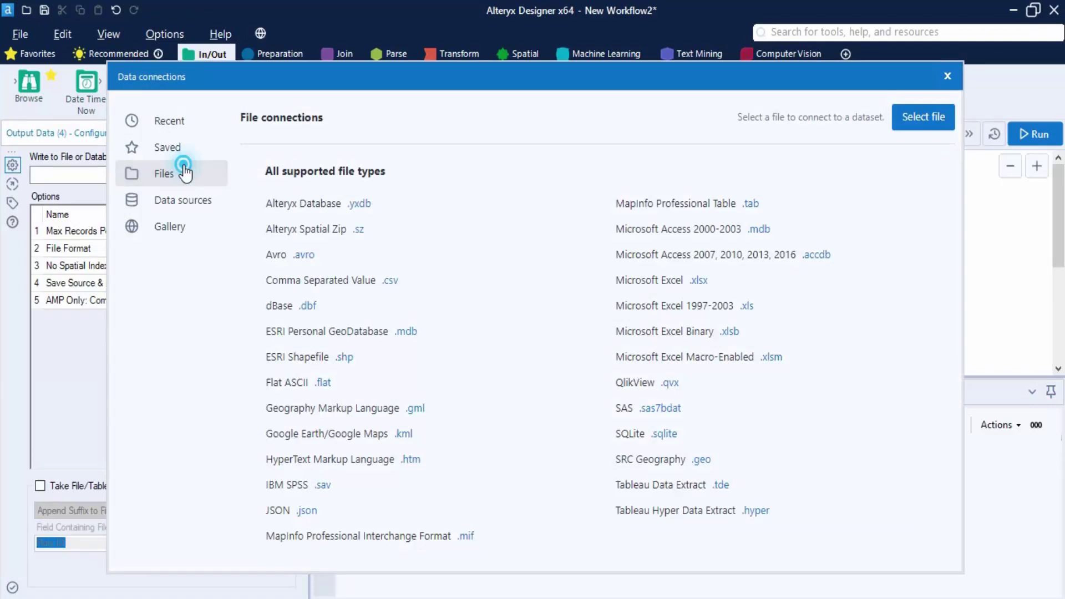
left_click(918, 127)
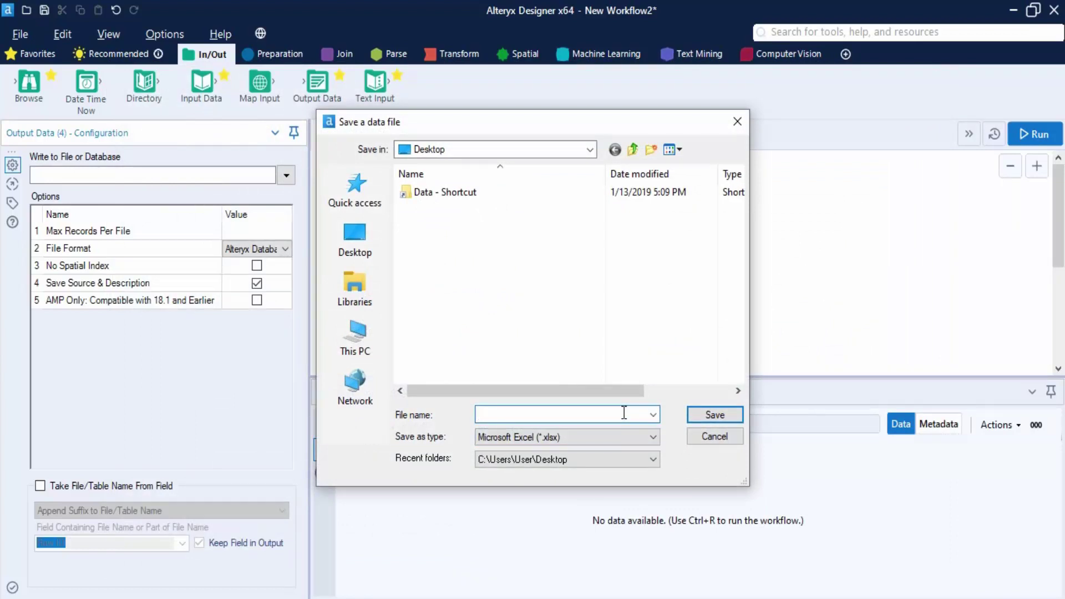
type("Output Excel")
left_click(628, 441)
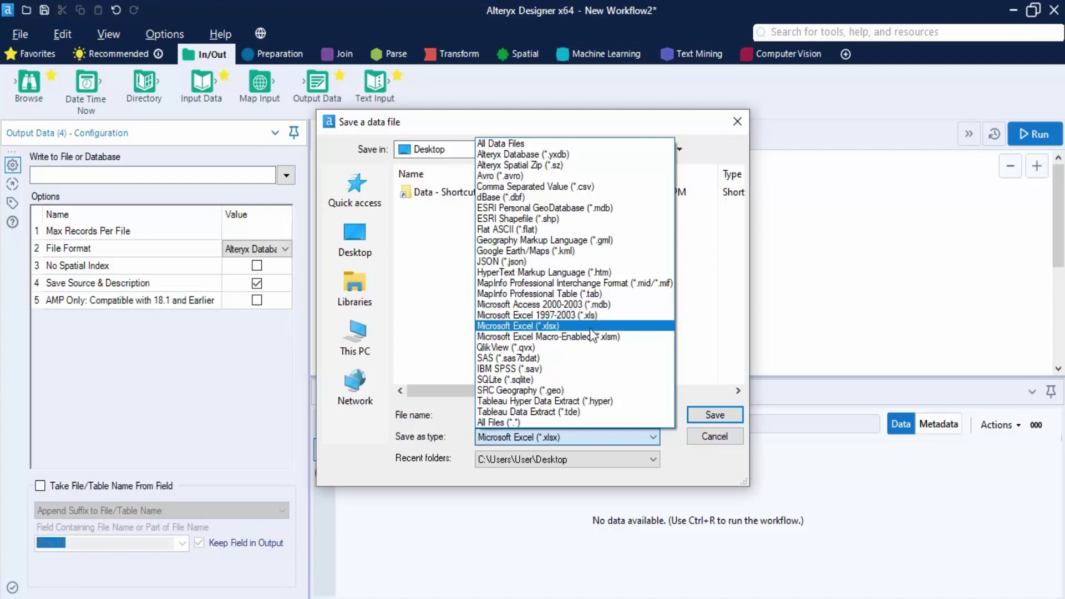
left_click(577, 327)
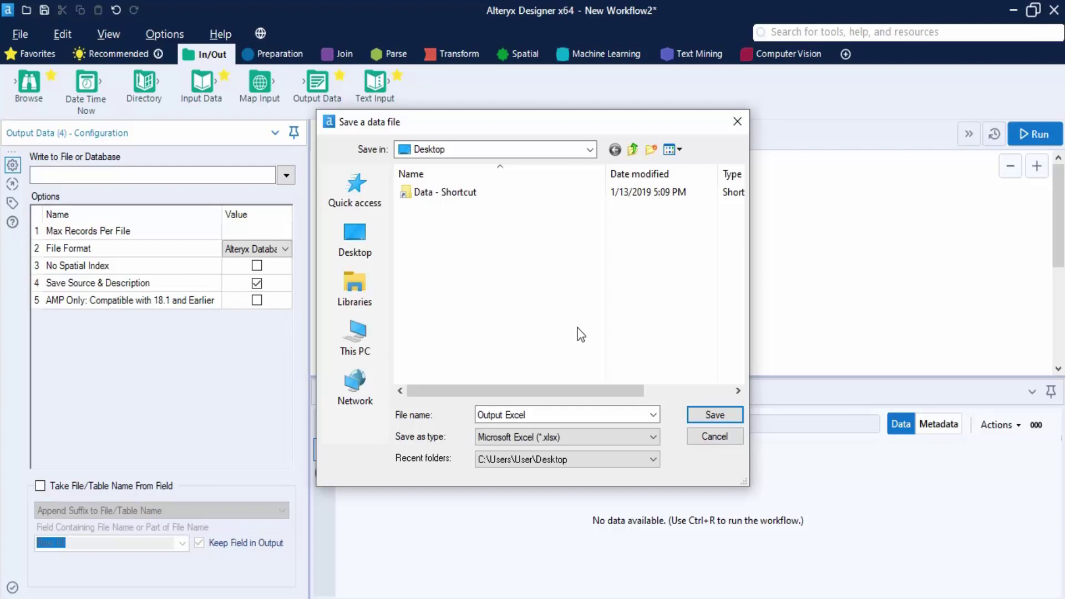
left_click(712, 415)
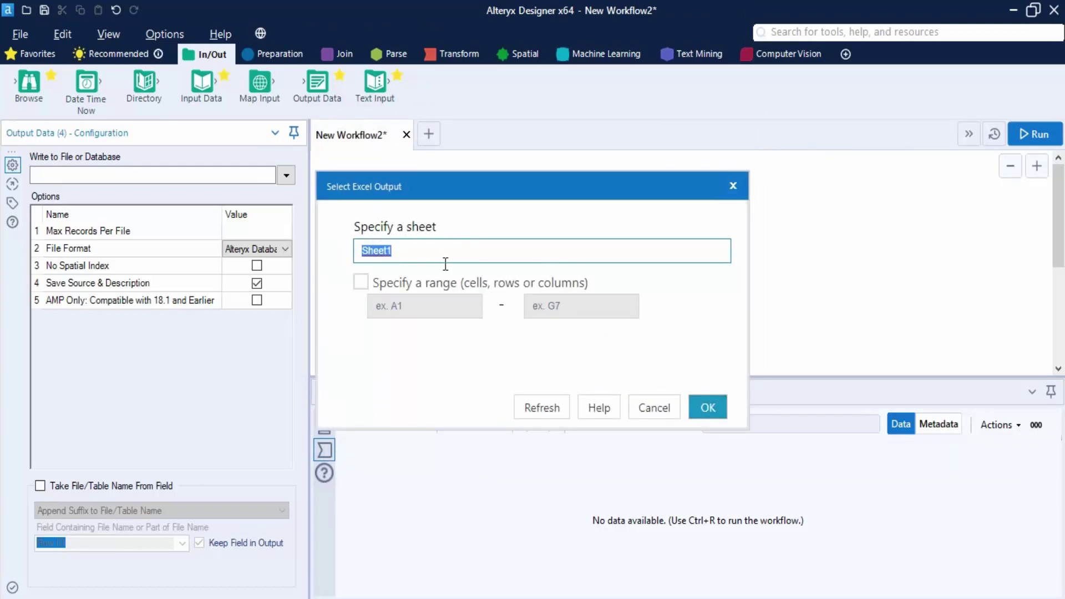
left_click(708, 408)
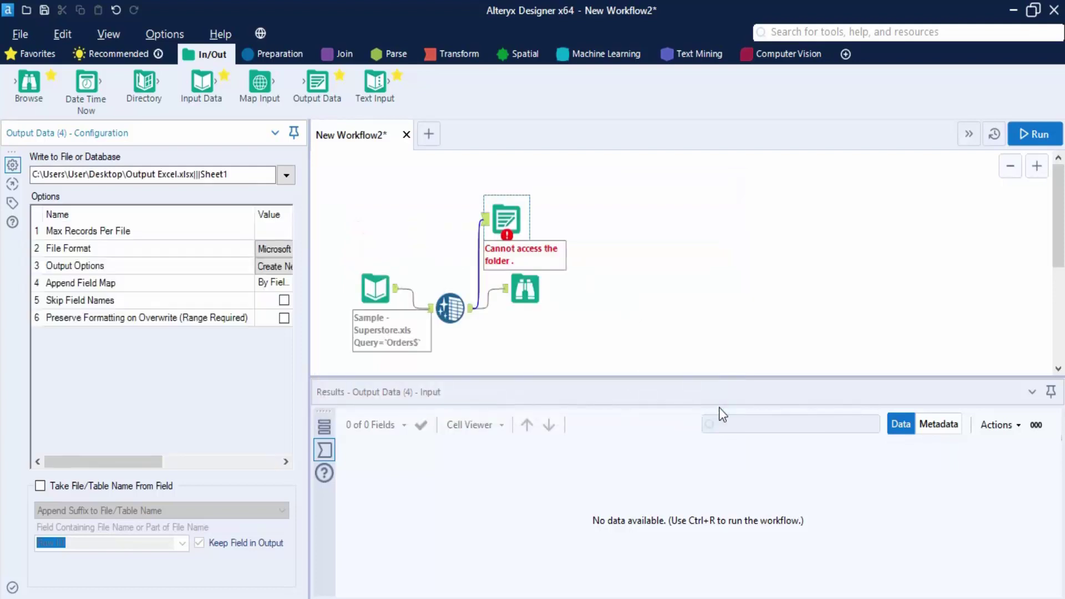
left_click(612, 242)
key("ctrl+r")
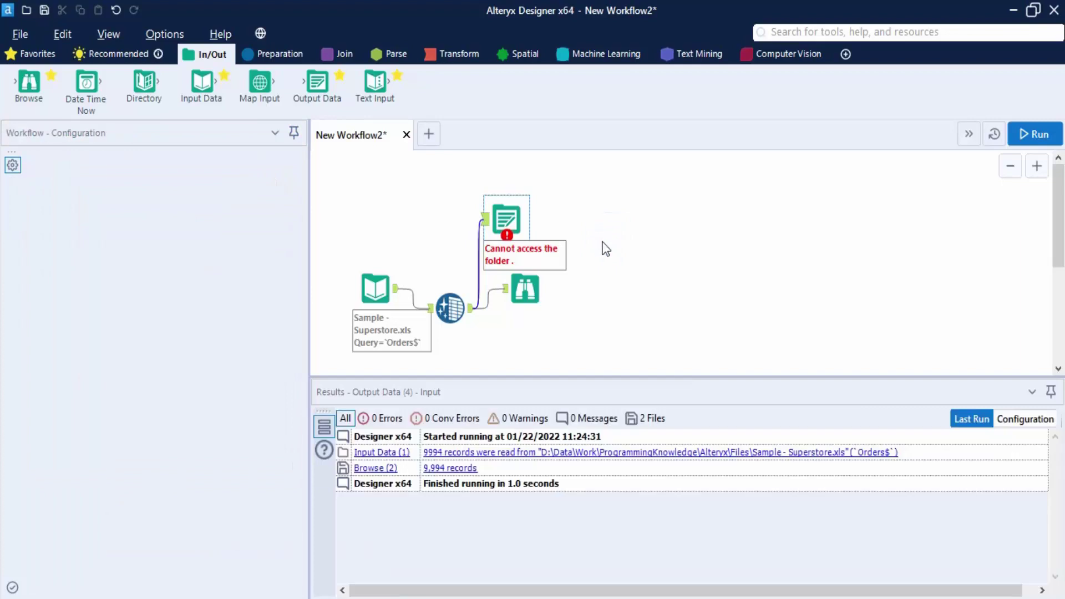
Make the Output Data tool take the file/table name from the Segment field, using the Change File/Table Name option
left_click(527, 221)
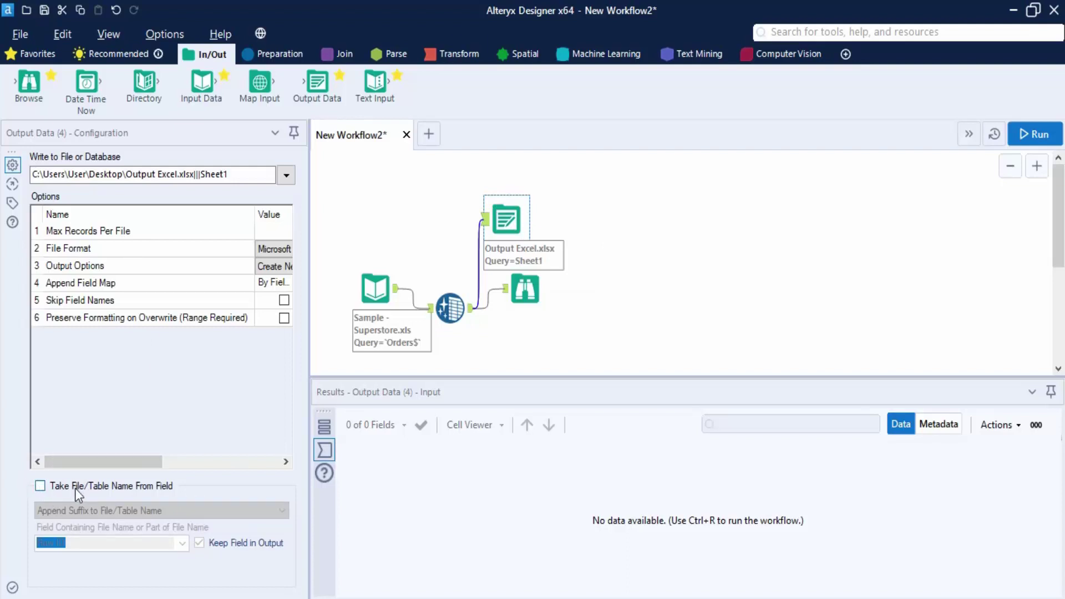
left_click(41, 485)
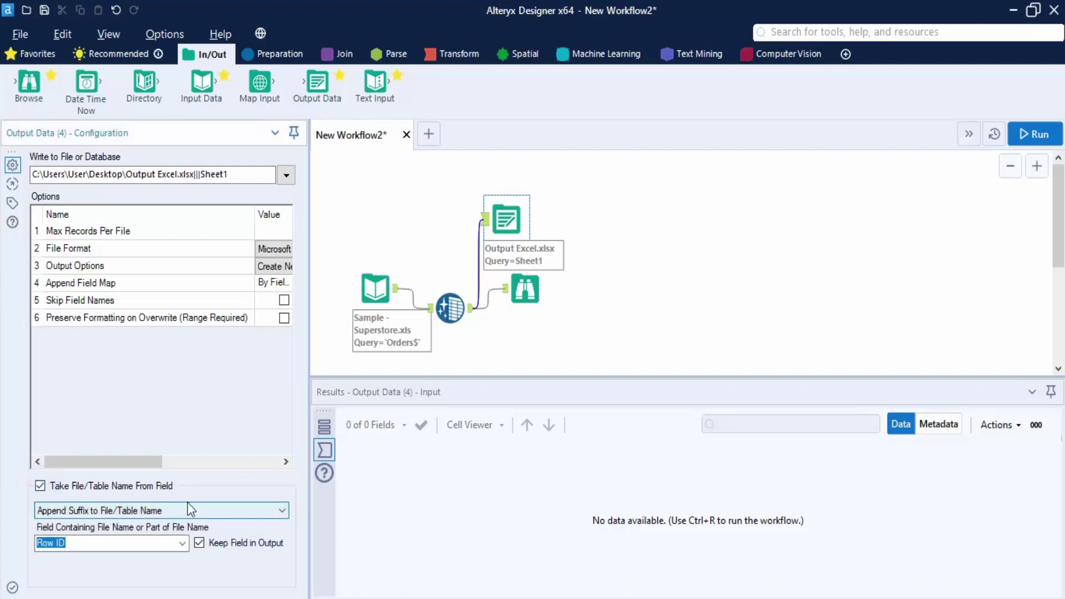
left_click(238, 512)
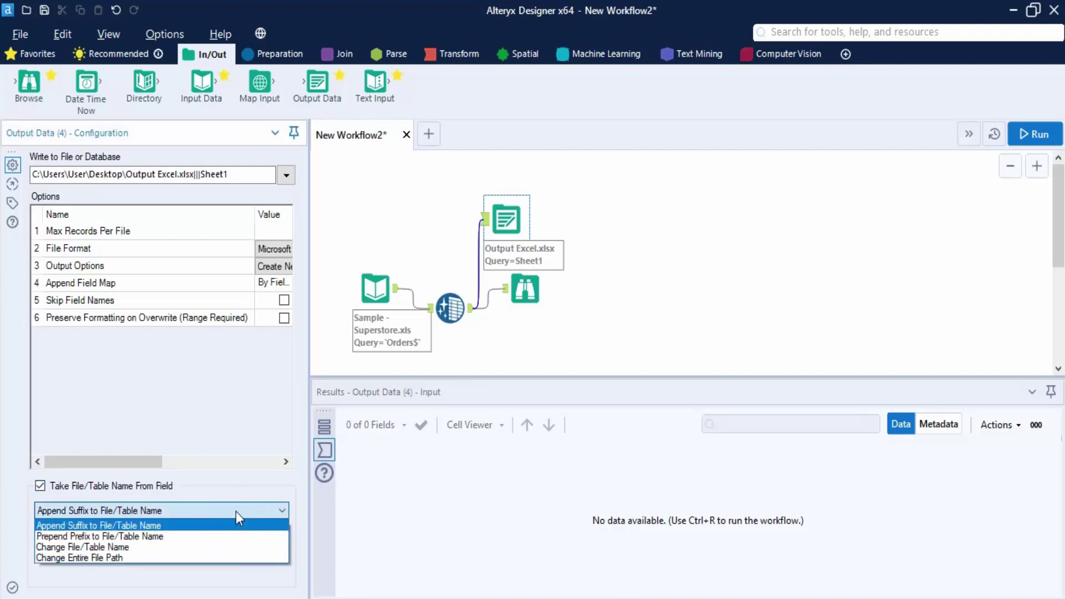
left_click(133, 548)
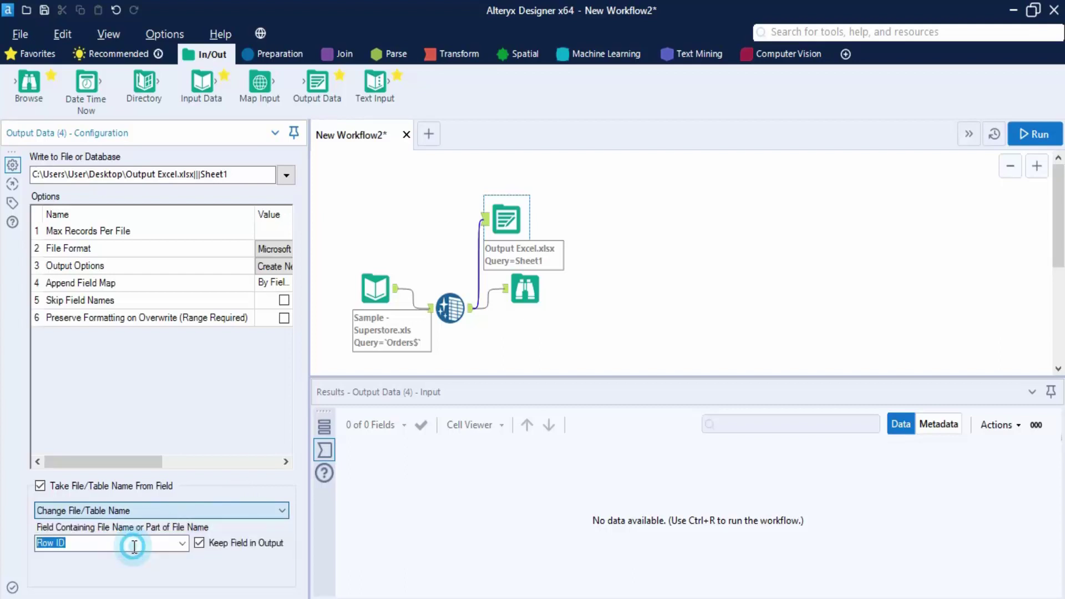
left_click(136, 543)
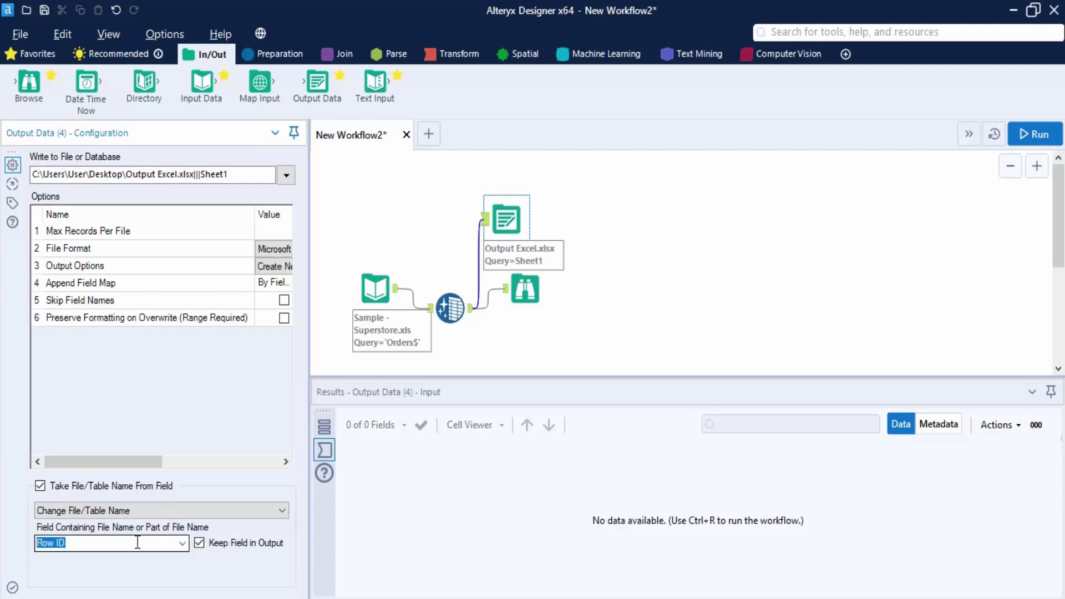
left_click(183, 542)
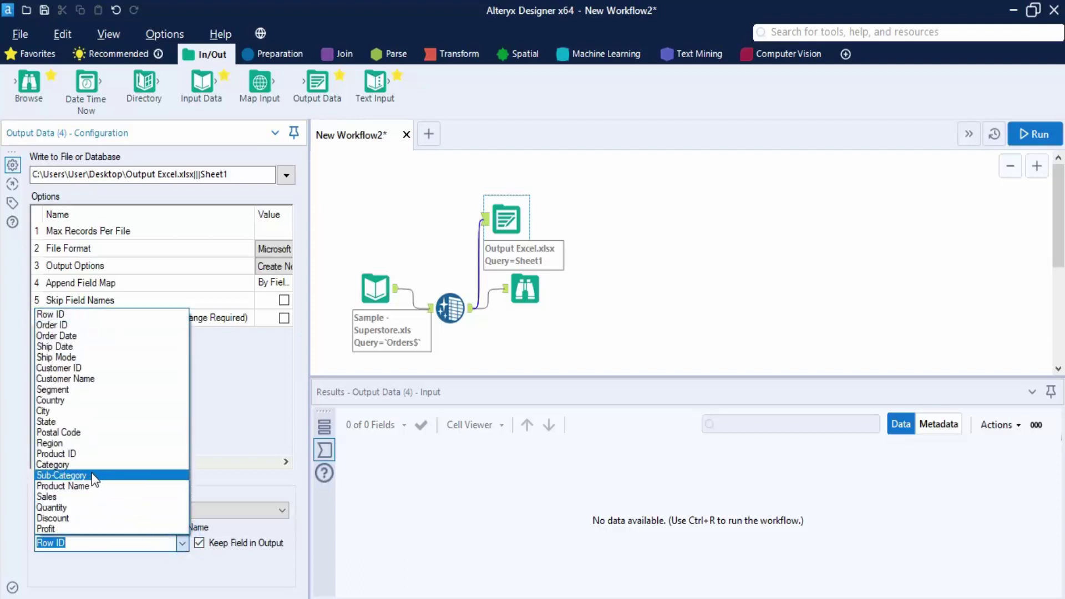
left_click(51, 390)
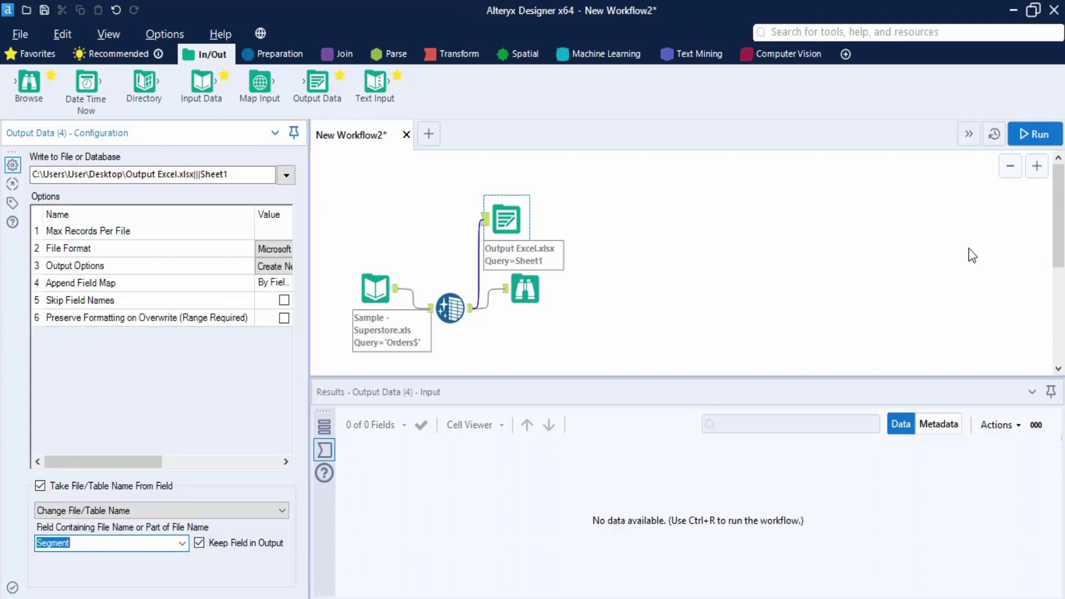
Run the workflow to write the Excel output and check the Output Data tool's result messages
left_click(1030, 134)
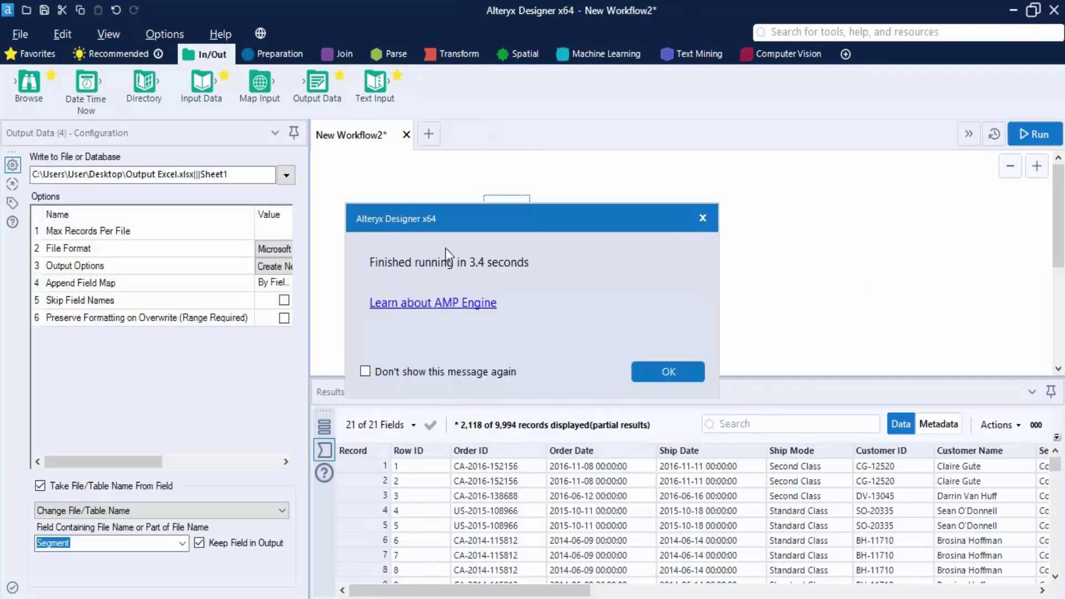
left_click(651, 373)
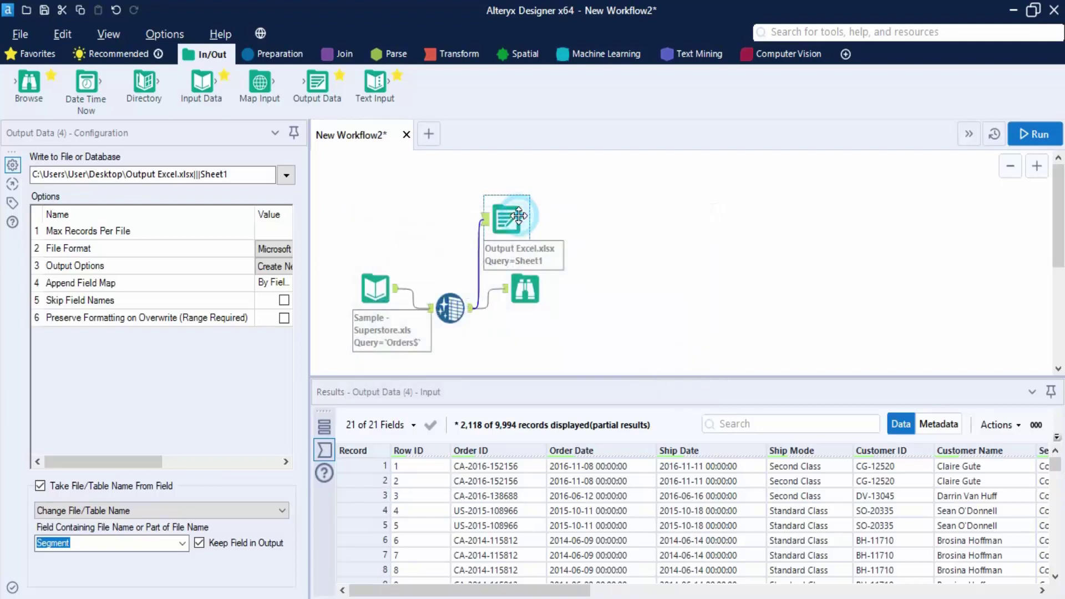
left_click(321, 425)
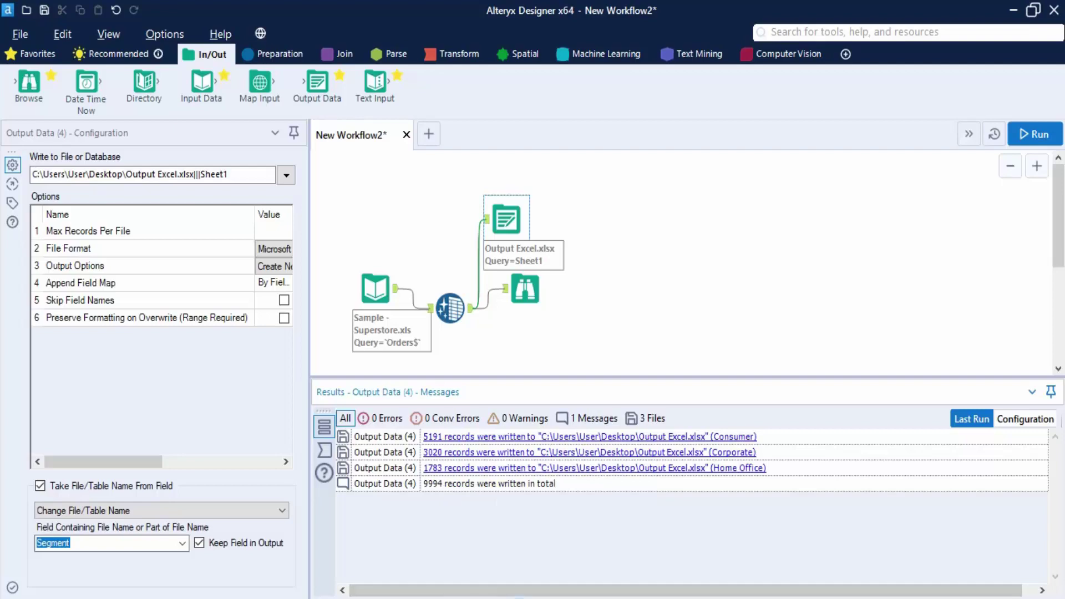
Switch to File Explorer and open Output Excel.xlsx from the Desktop in Excel, dismissing the activation wizard
key("super+e")
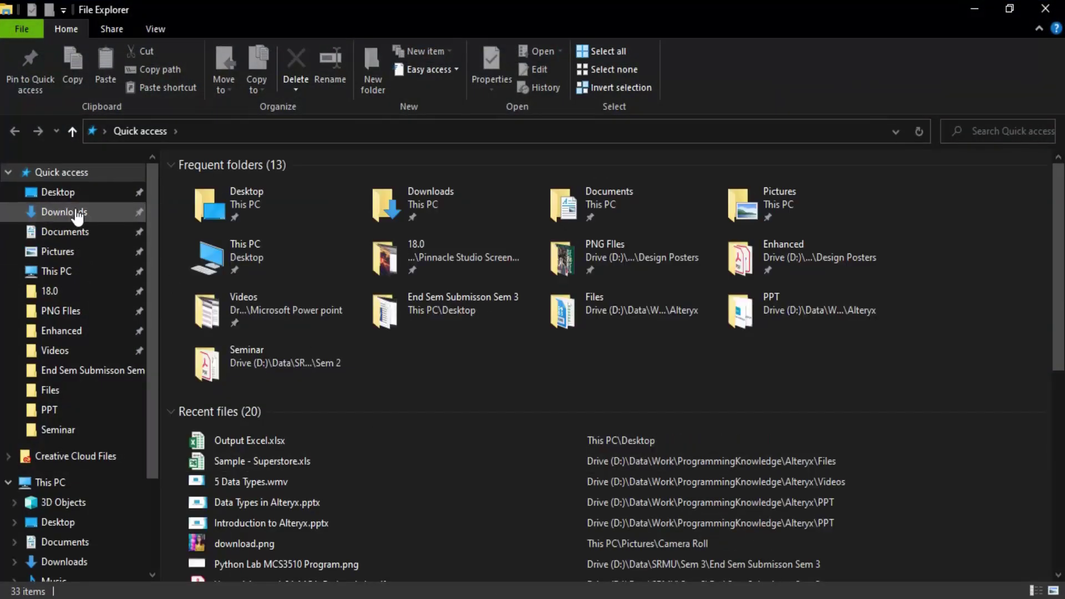
left_click(75, 195)
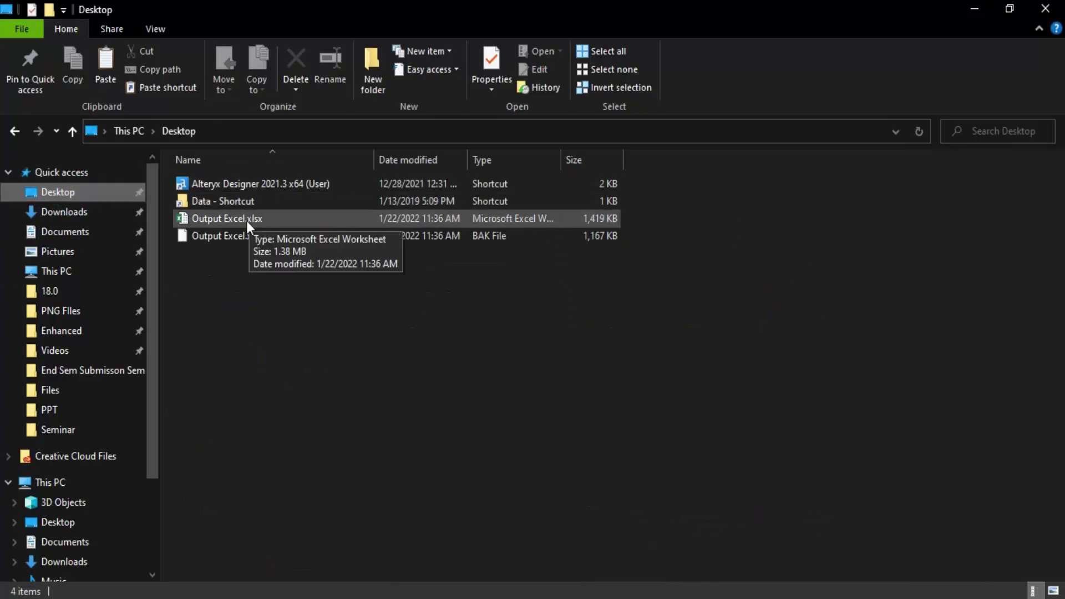
left_click(246, 220)
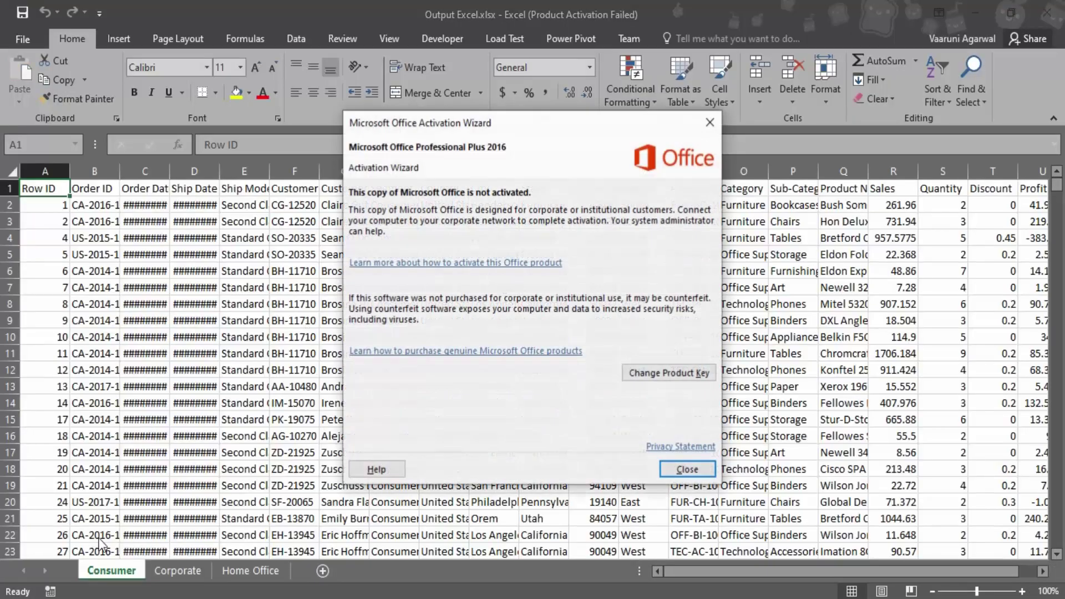
left_click(698, 460)
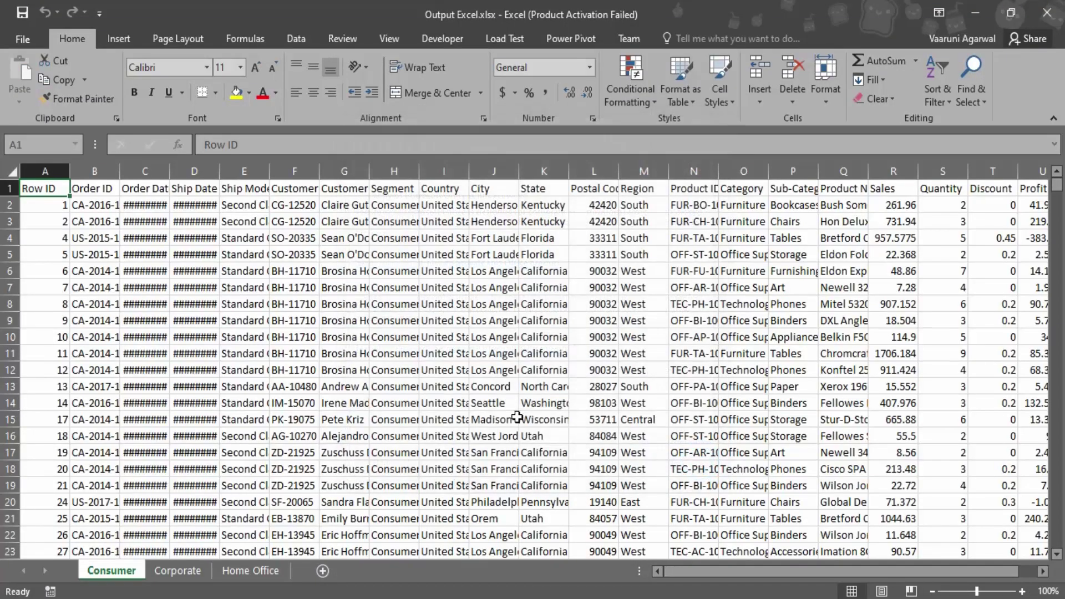
Review the Corporate, Home Office and Consumer sheets of the output workbook, and return to Alteryx Designer
left_click(179, 571)
left_click(226, 571)
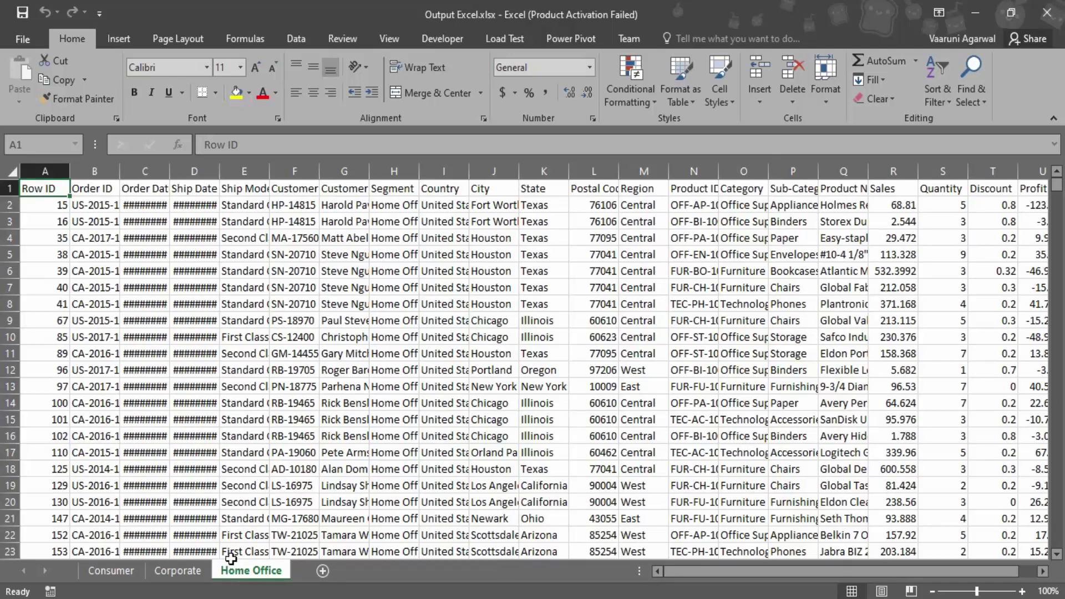
left_click(186, 569)
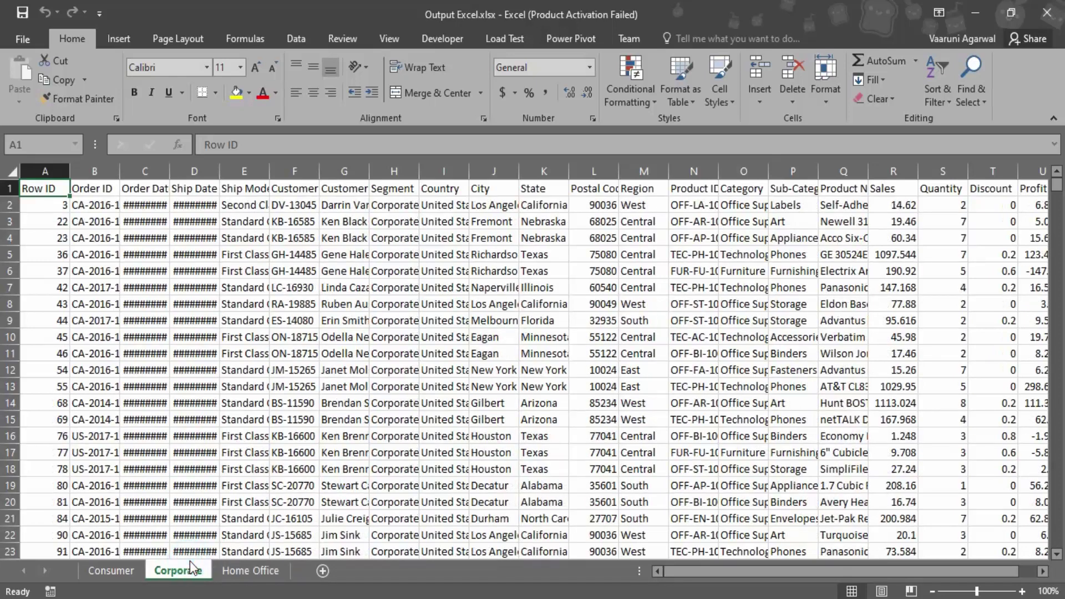
left_click(124, 572)
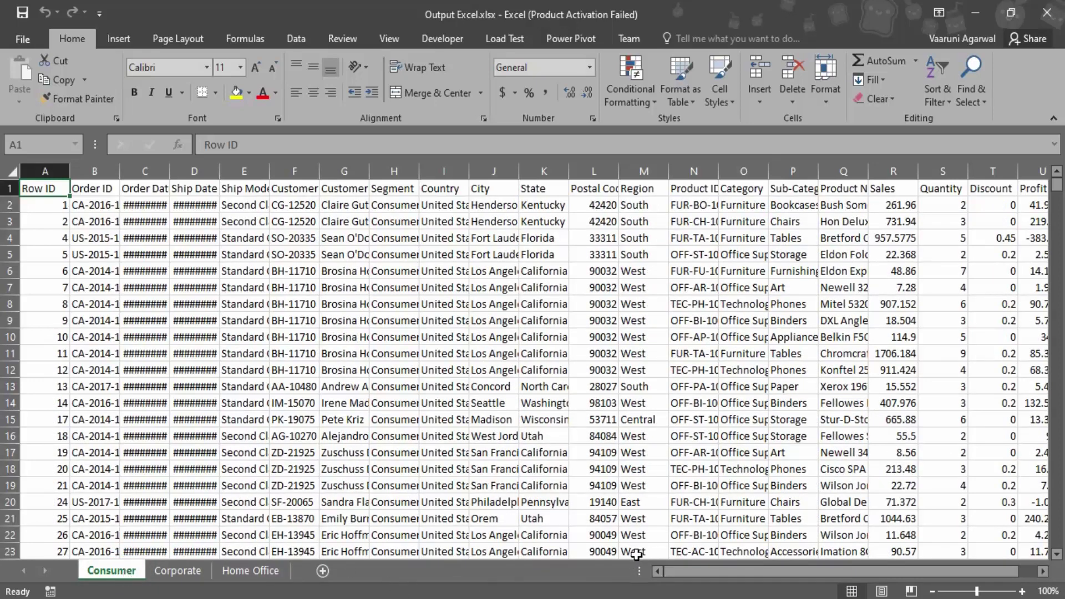
left_click(632, 597)
left_click(593, 253)
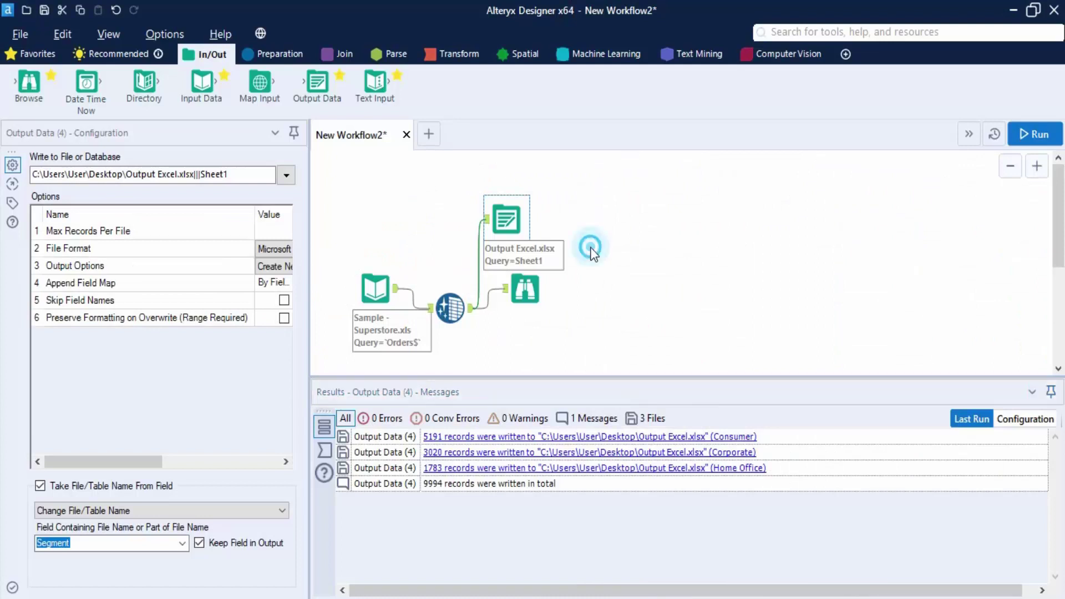